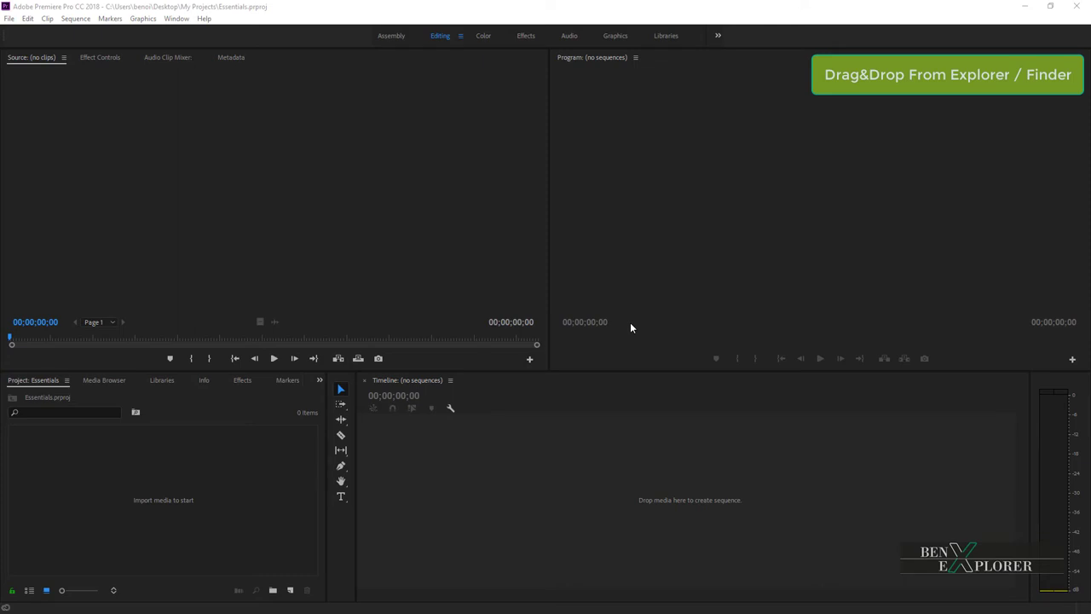
Shrink Premiere and open Desktop > Tutorial Files > Video in File Explorer.
left_click(1051, 6)
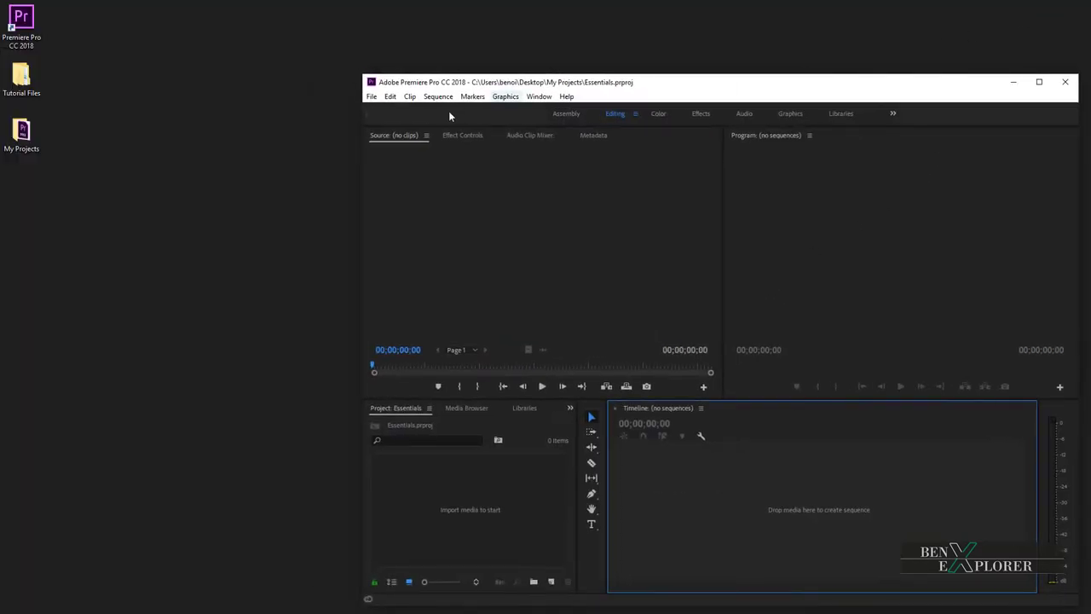
double_click(22, 79)
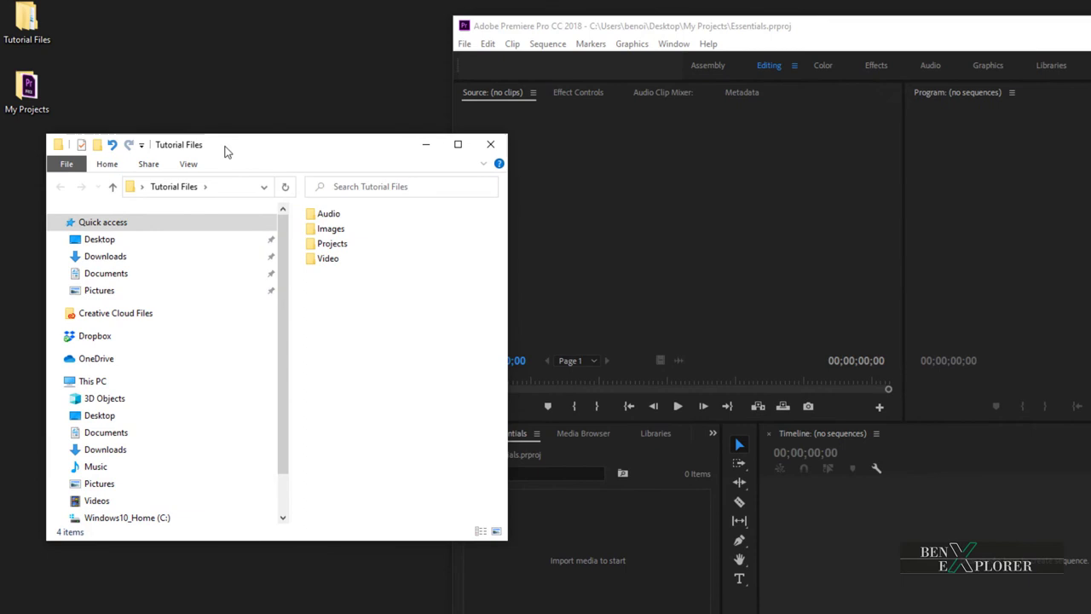
left_click(124, 250)
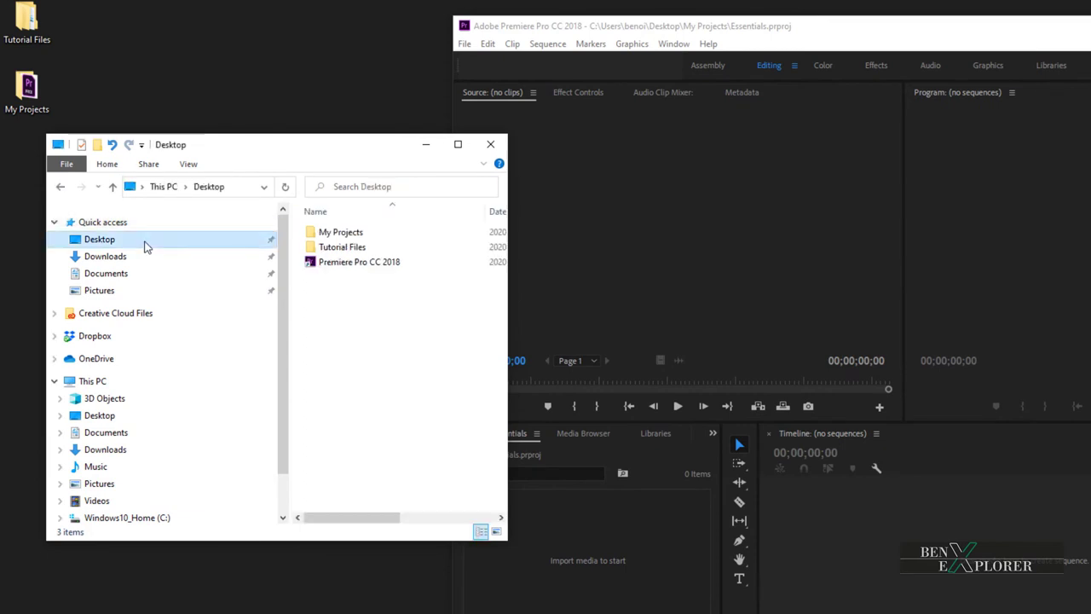
double_click(318, 246)
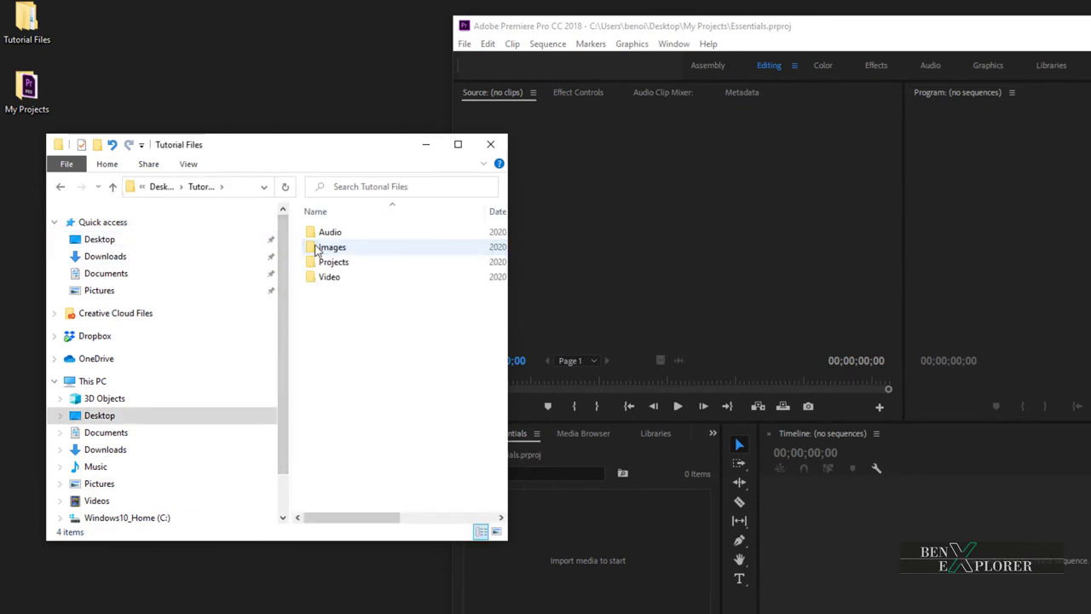
double_click(325, 278)
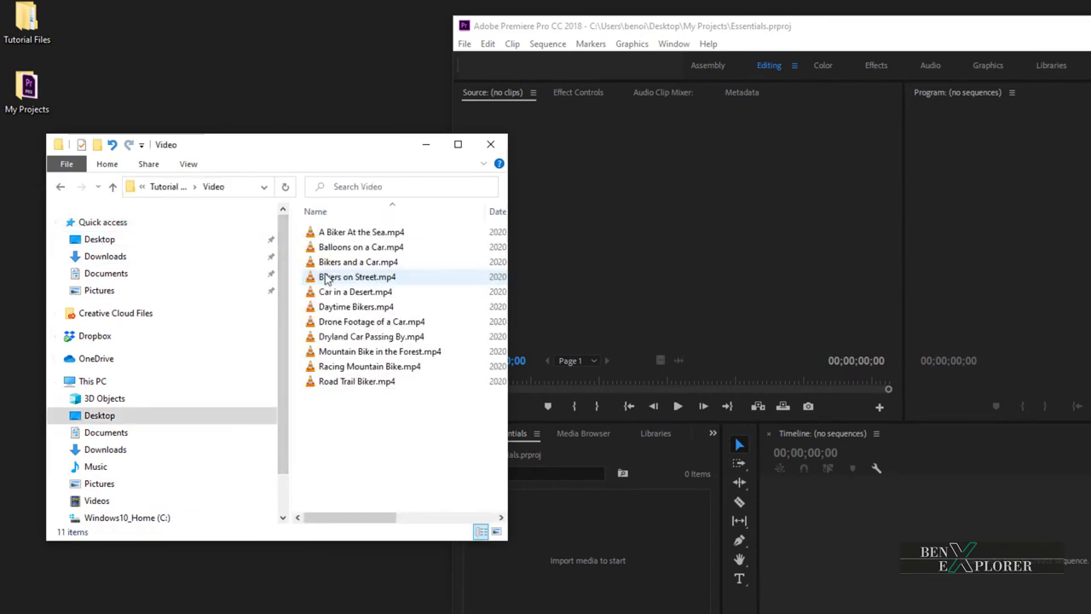
Drag A Biker At the Sea, Bikers and a Car and Bikers on Street into Premiere's Project panel, then maximize Premiere.
left_click(407, 237)
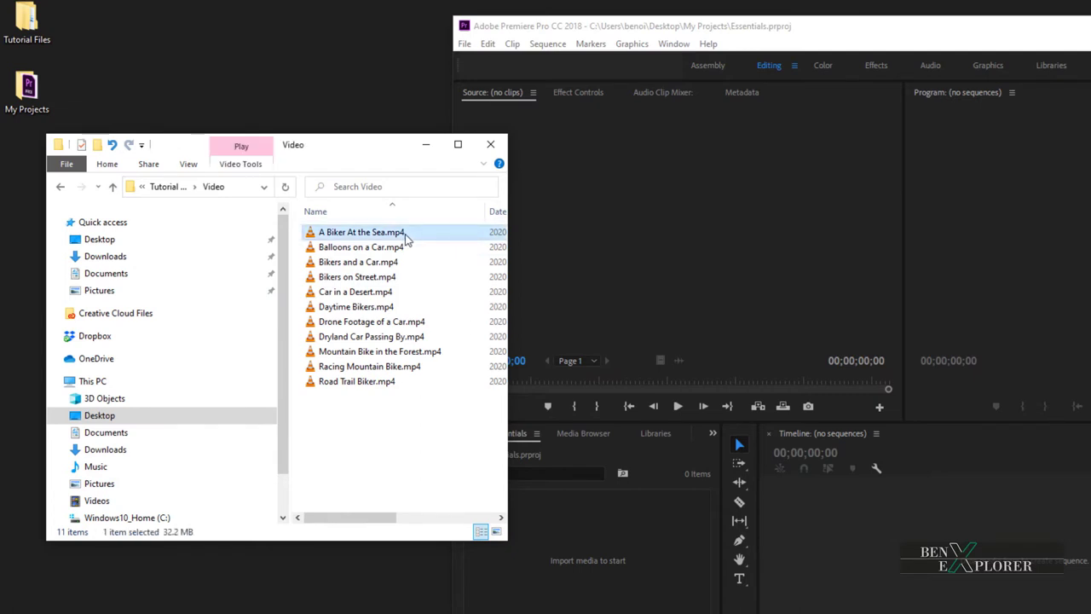
left_click(393, 263, "ctrl")
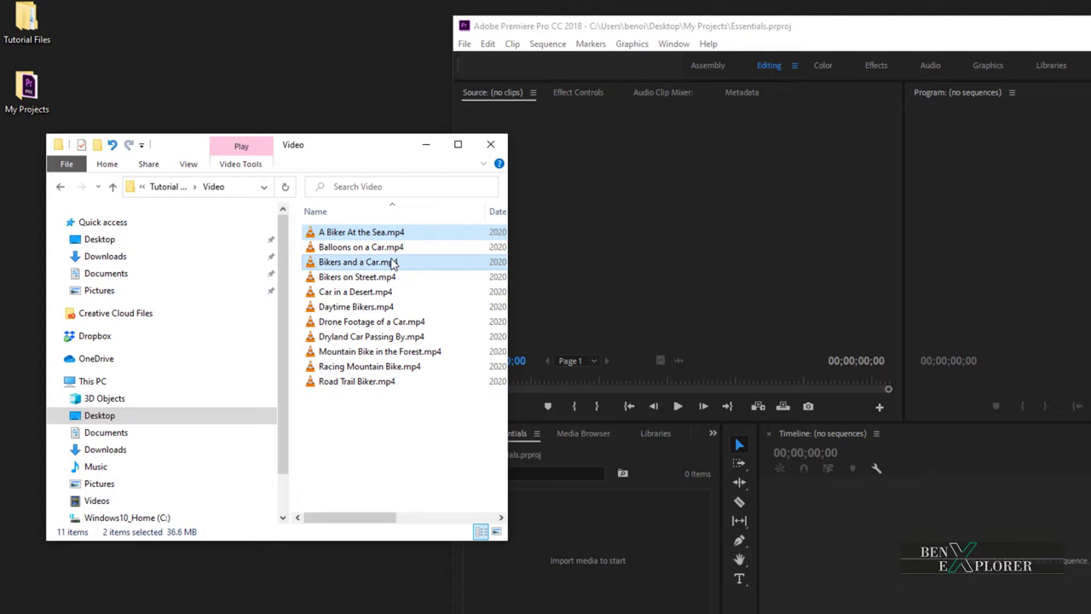
left_click(394, 277, "ctrl")
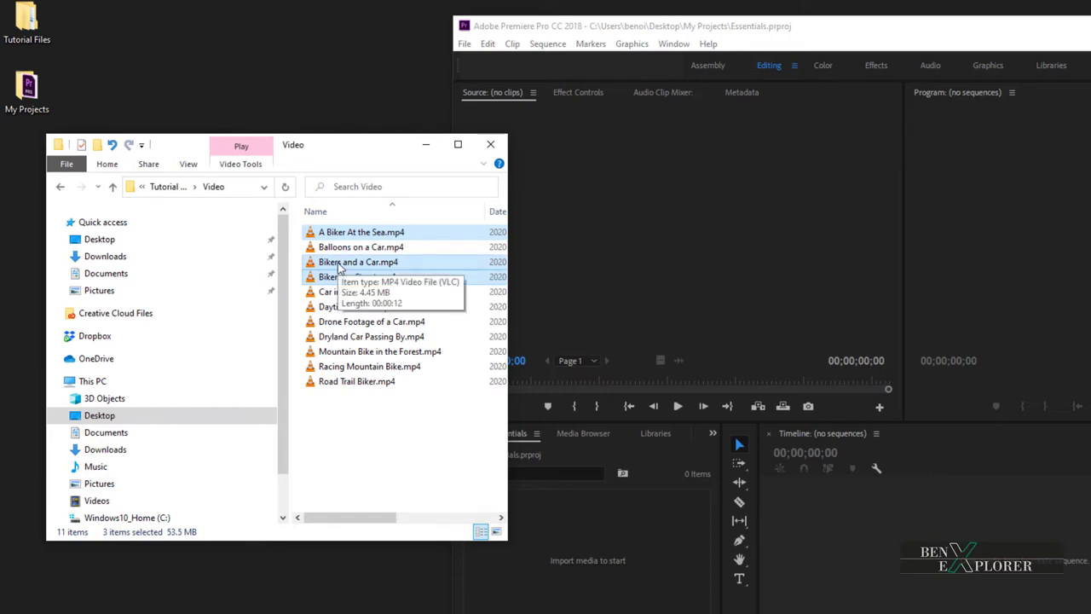
left_click_drag(340, 266, 598, 520)
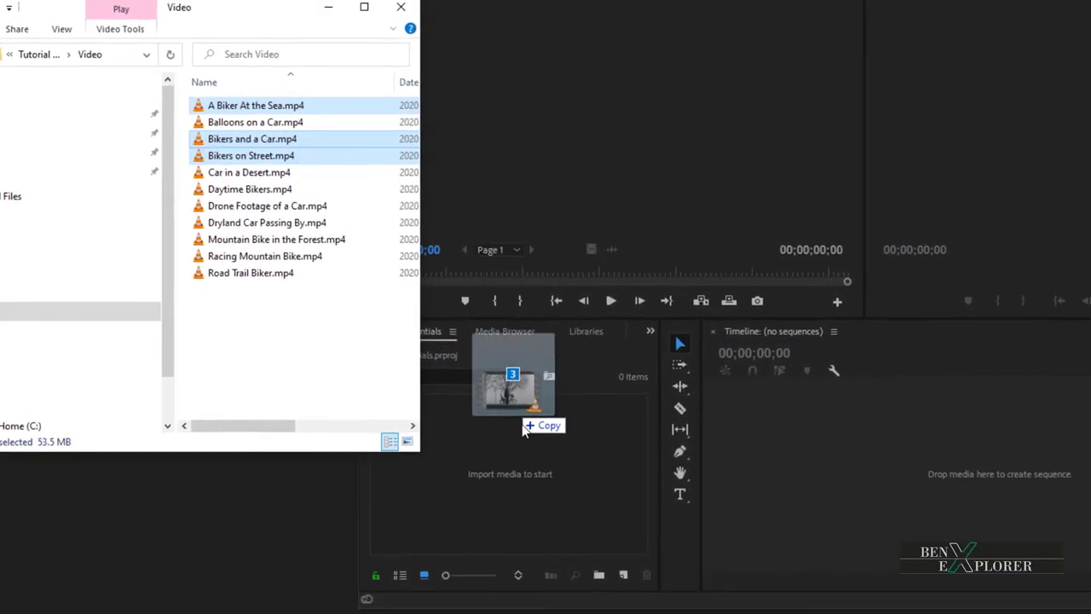
left_click_drag(524, 426, 522, 446)
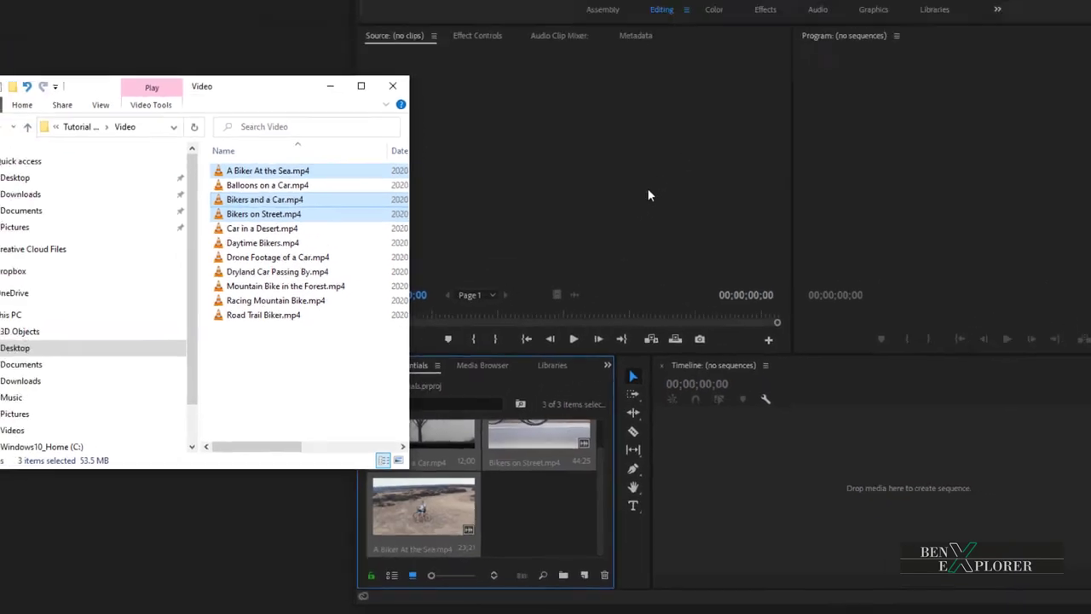
left_click(1038, 81)
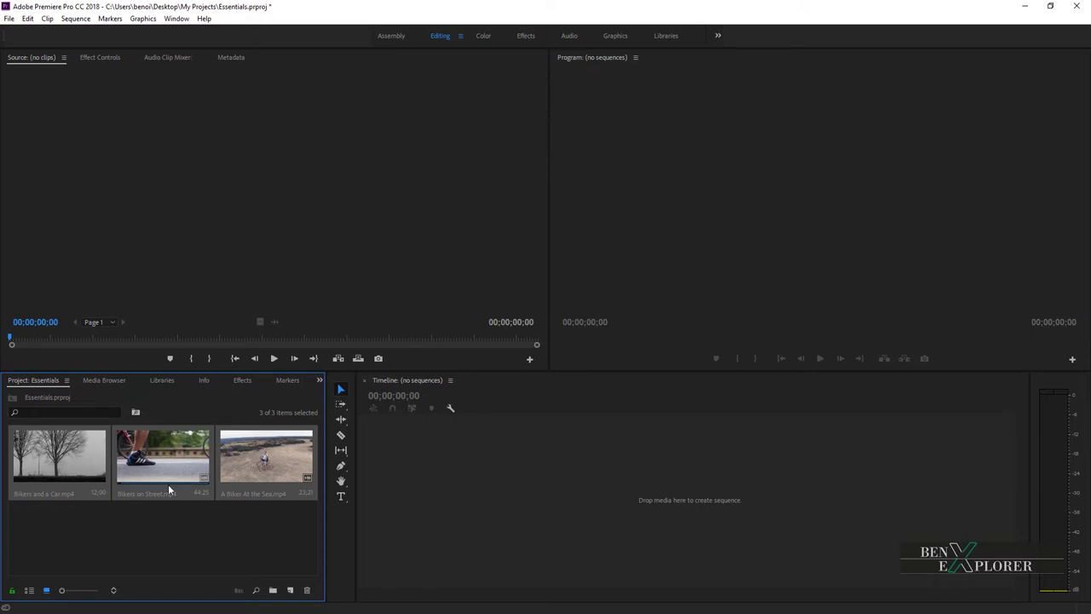
Import Action Bike, Bike Wheel, Forest Bike and Green LeafedTrees from Tutorial Files > Images via File > Import.
left_click(9, 18)
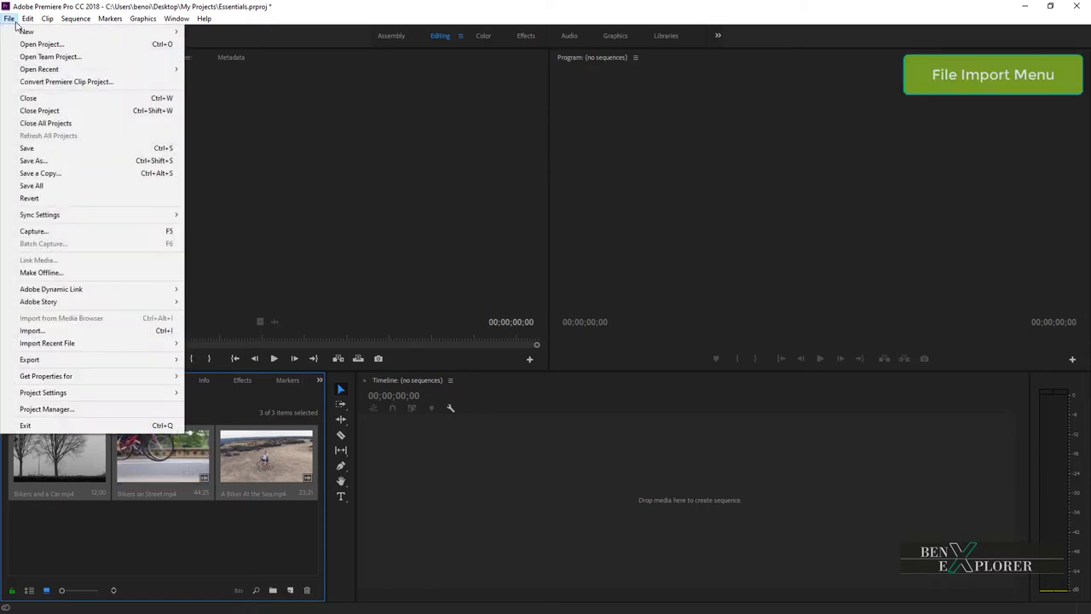
left_click(71, 331)
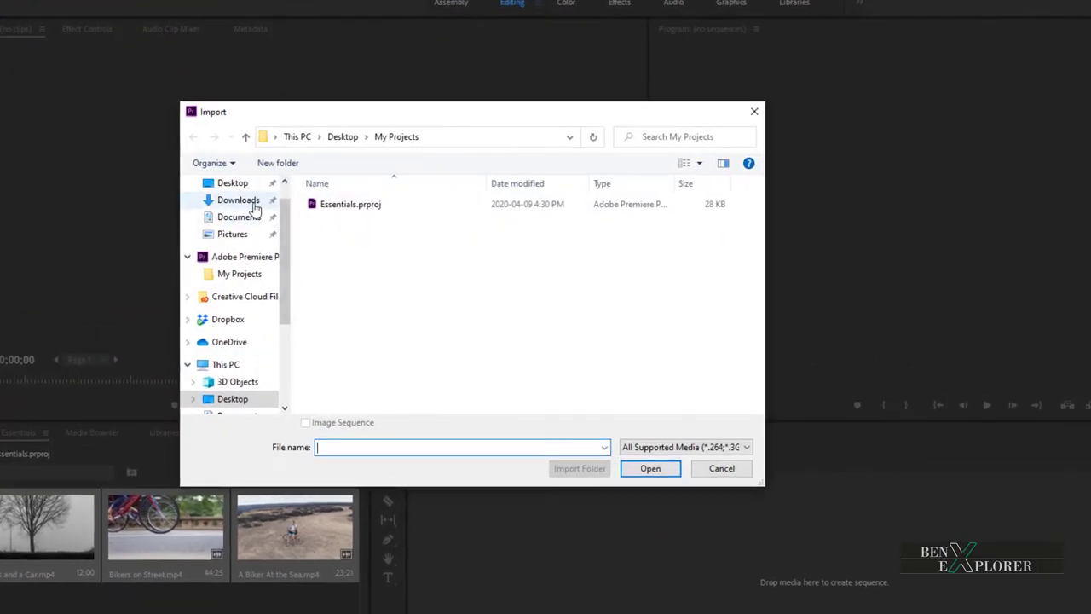
left_click(239, 182)
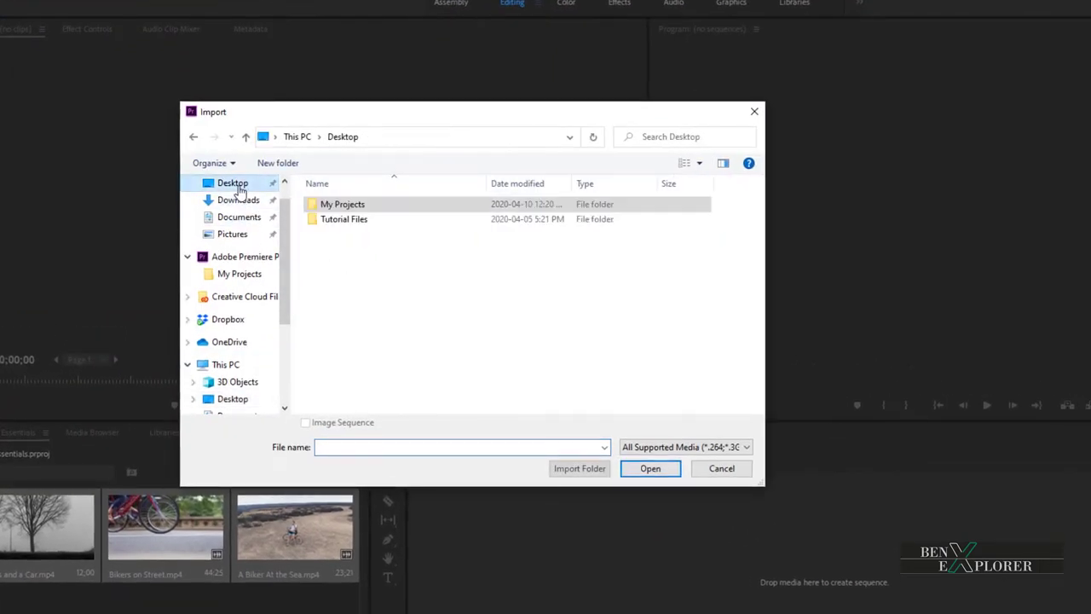
double_click(340, 220)
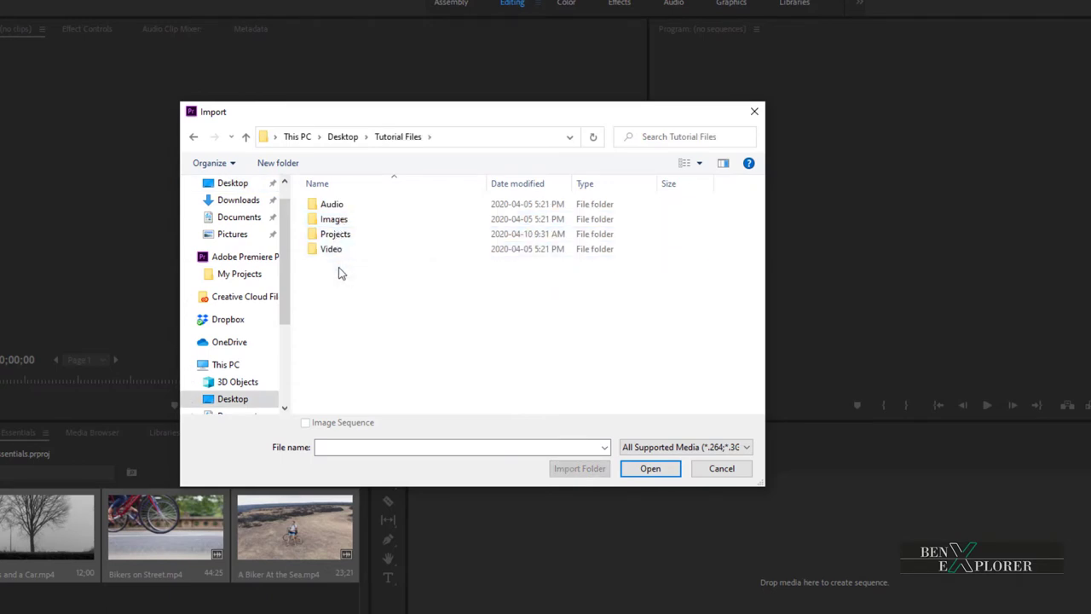
double_click(334, 220)
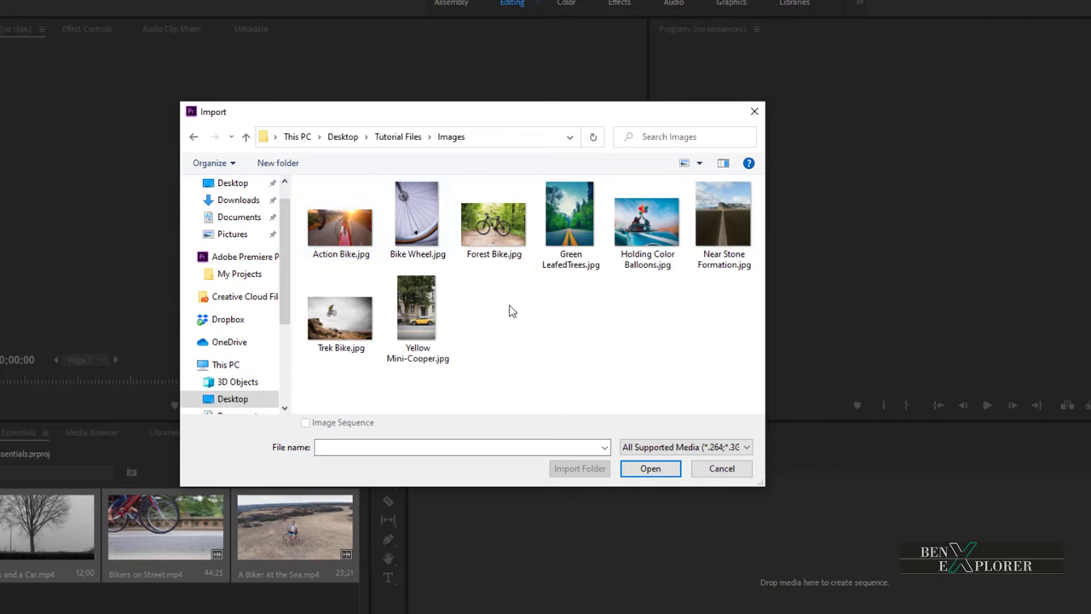
left_click(345, 236)
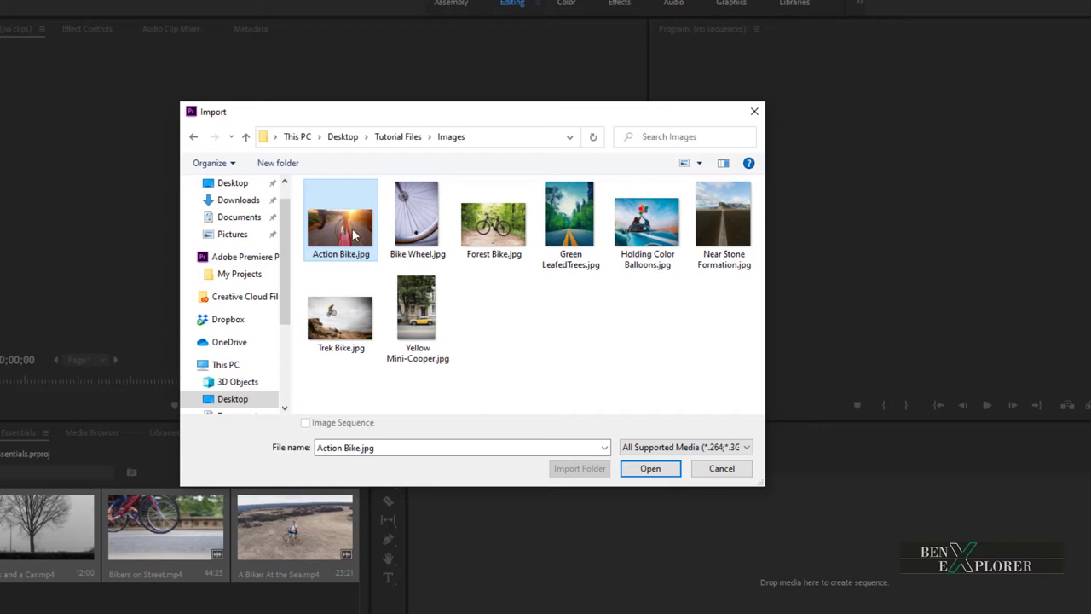
left_click(562, 232, "shift")
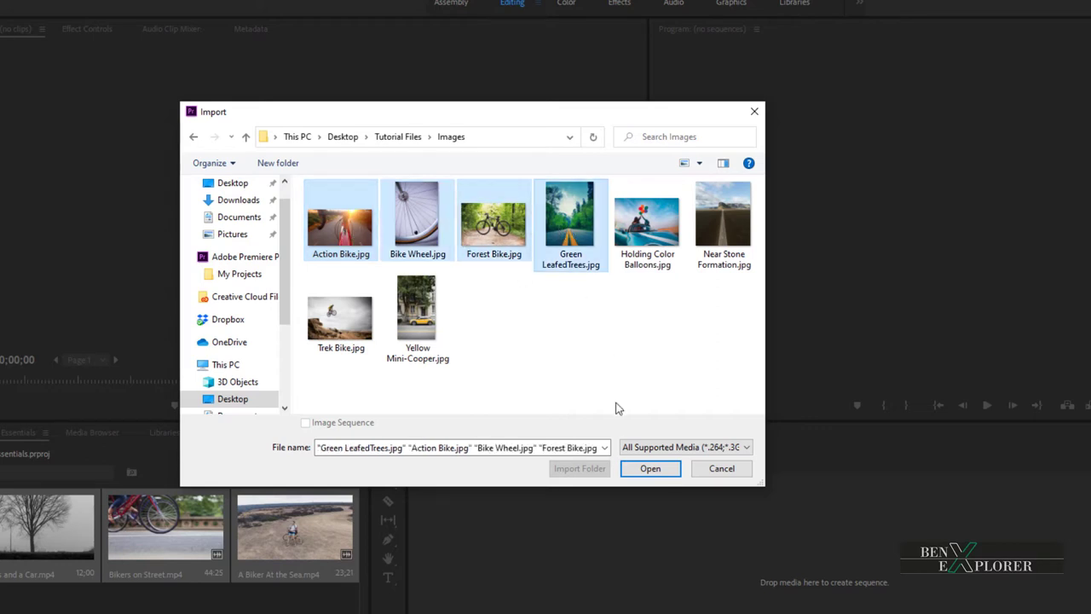
left_click(651, 468)
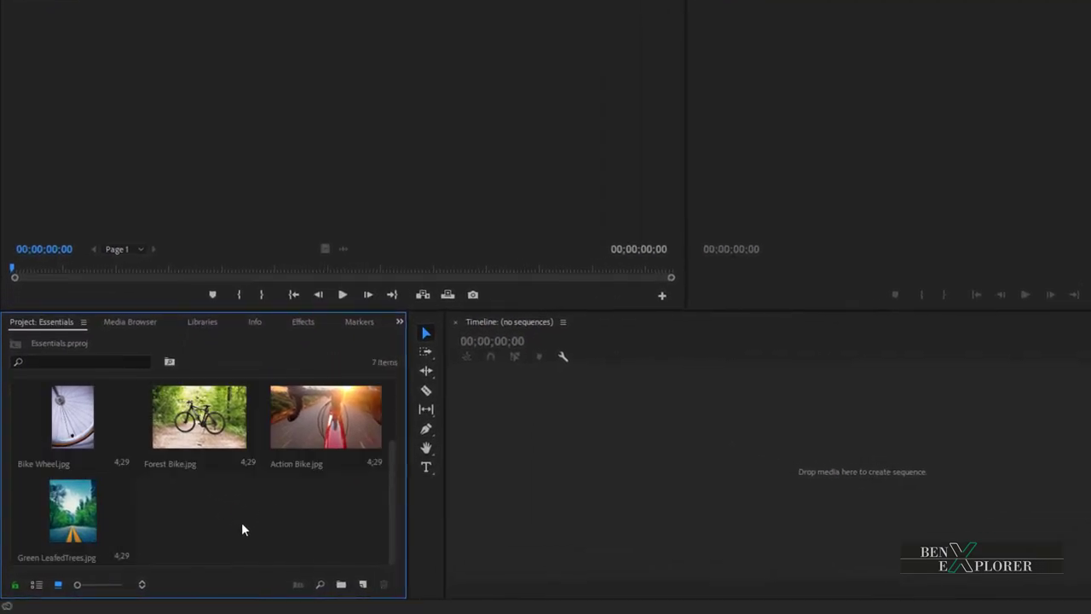
double_click(242, 531)
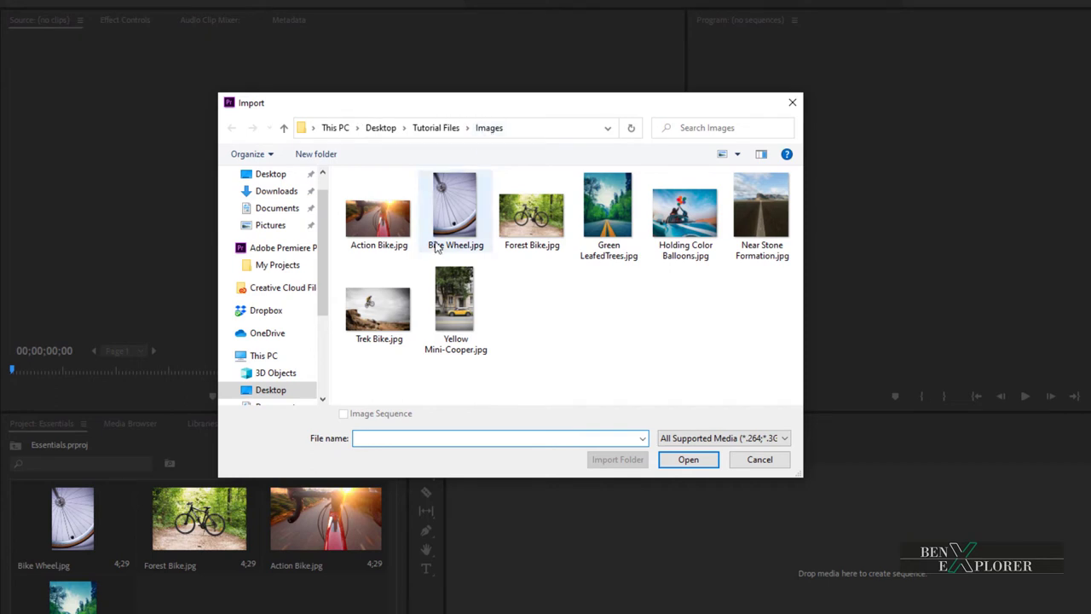
left_click(382, 238)
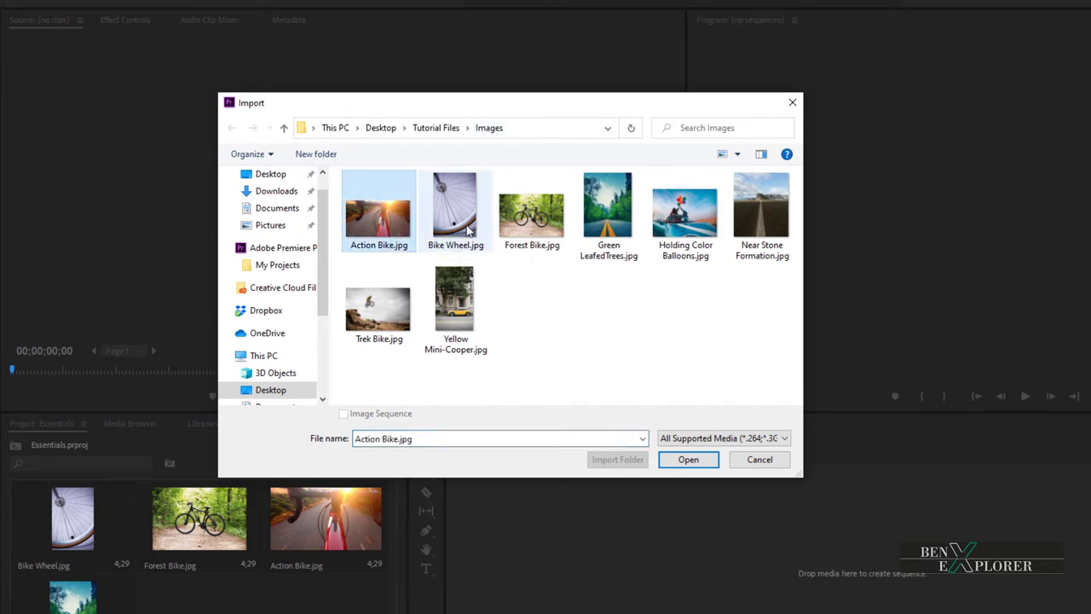
left_click(467, 228, "ctrl")
left_click(465, 307, "ctrl")
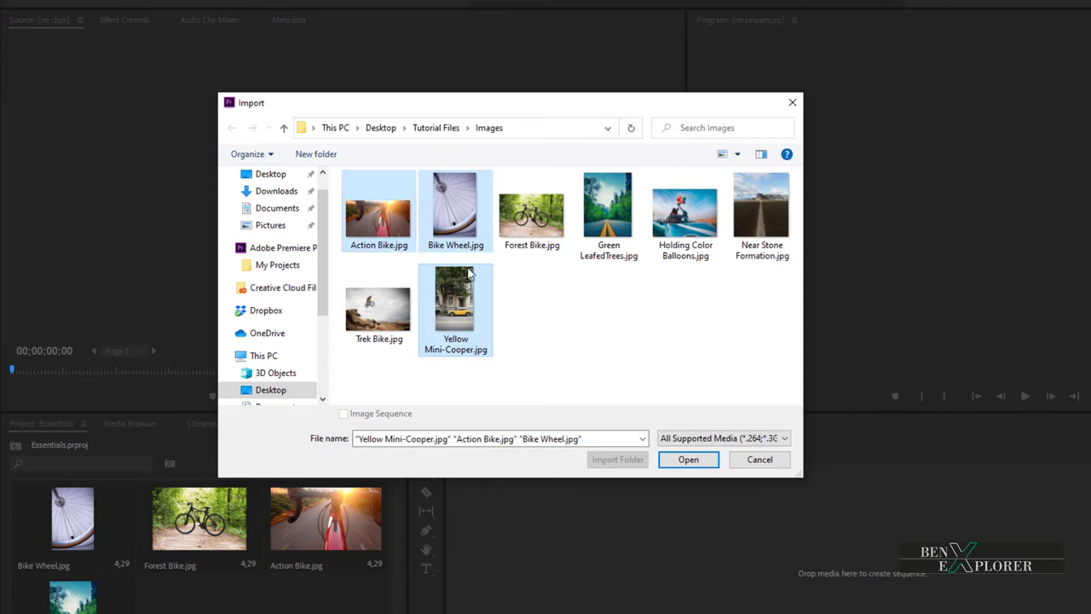
left_click(561, 330)
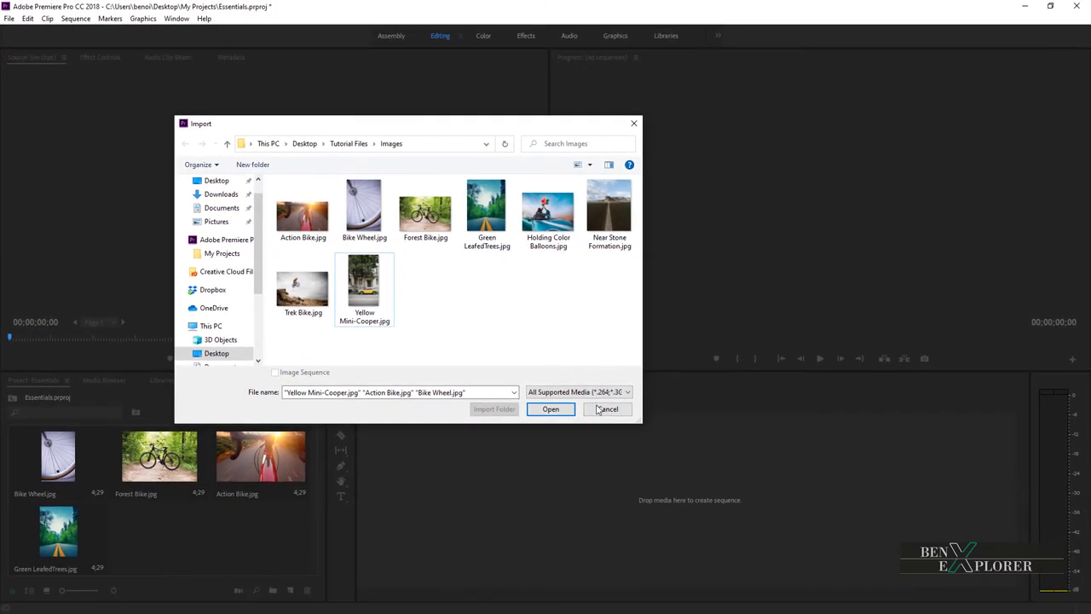
left_click(606, 410)
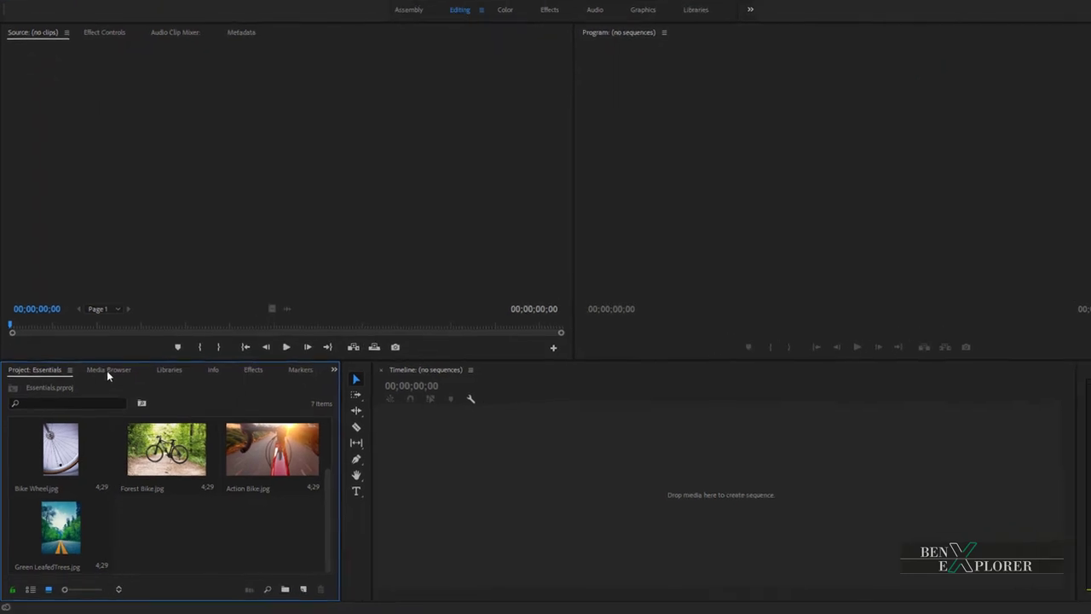
left_click(128, 323)
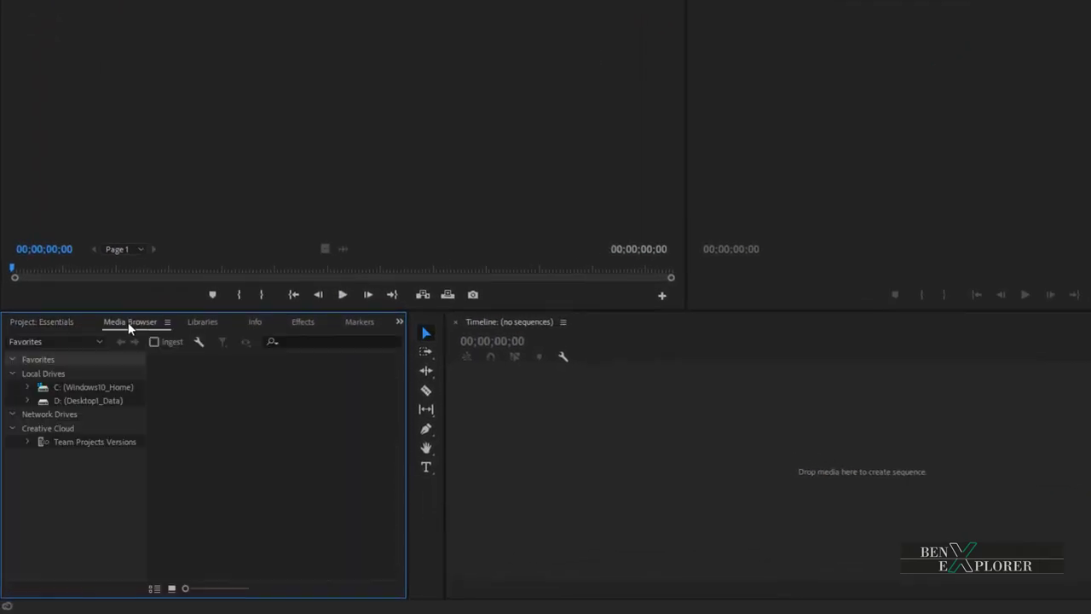
left_click(398, 321)
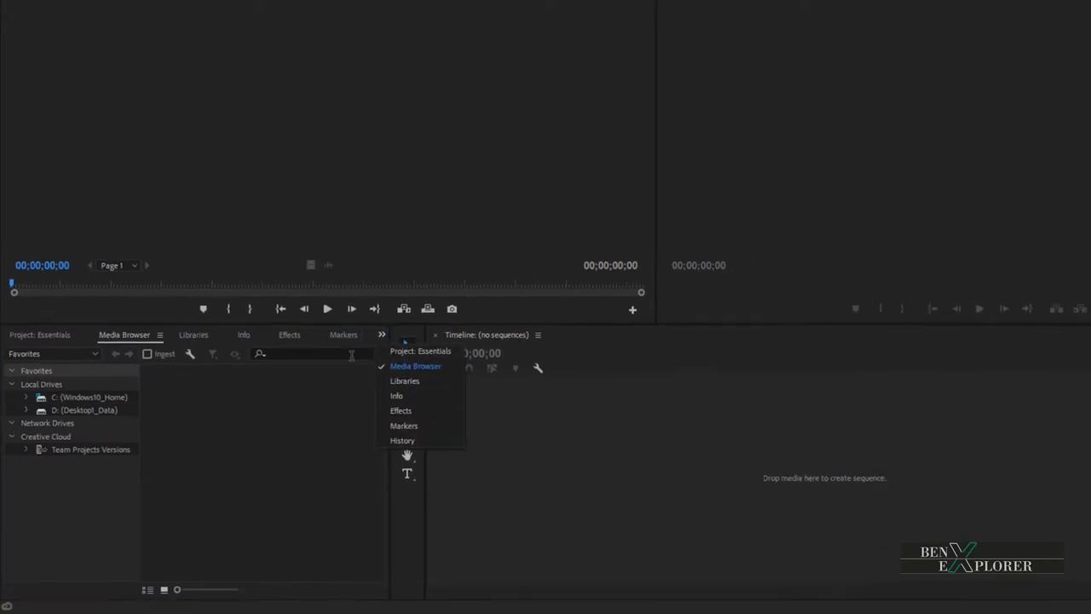
left_click(169, 20)
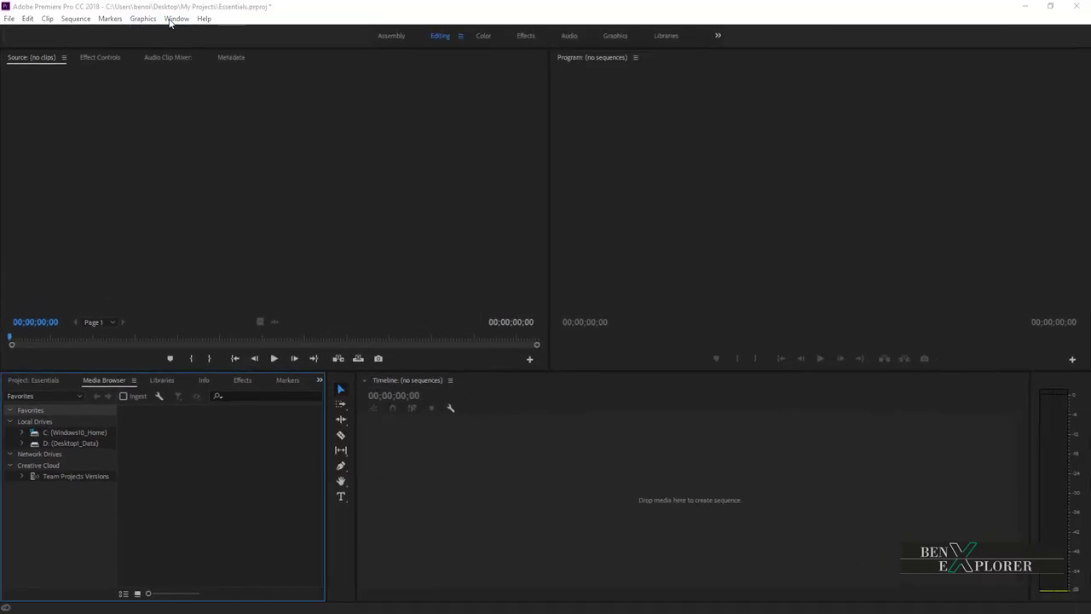
left_click(175, 19)
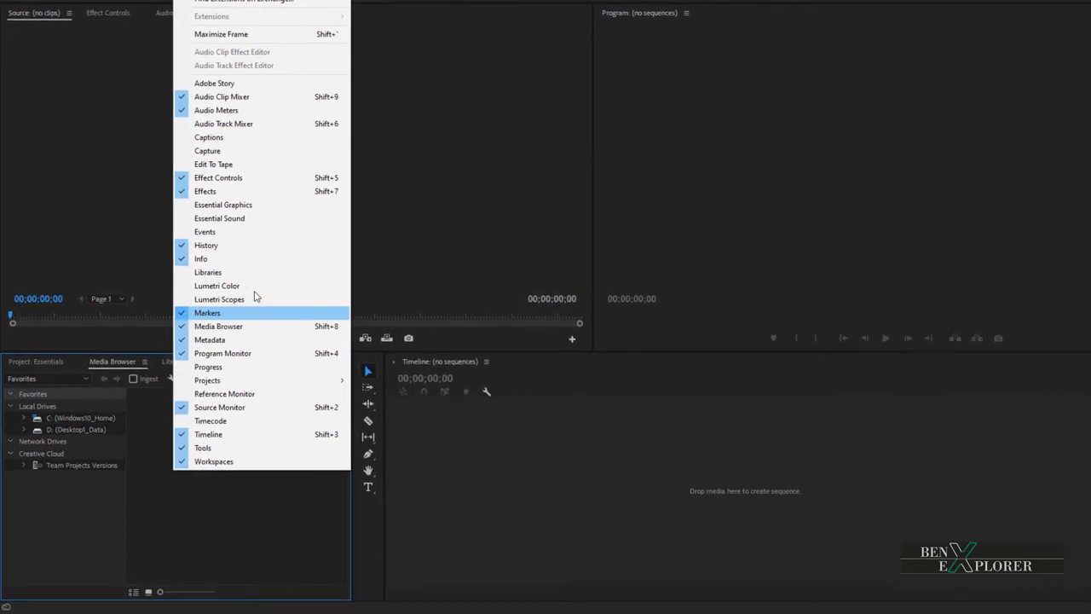
left_click(161, 476)
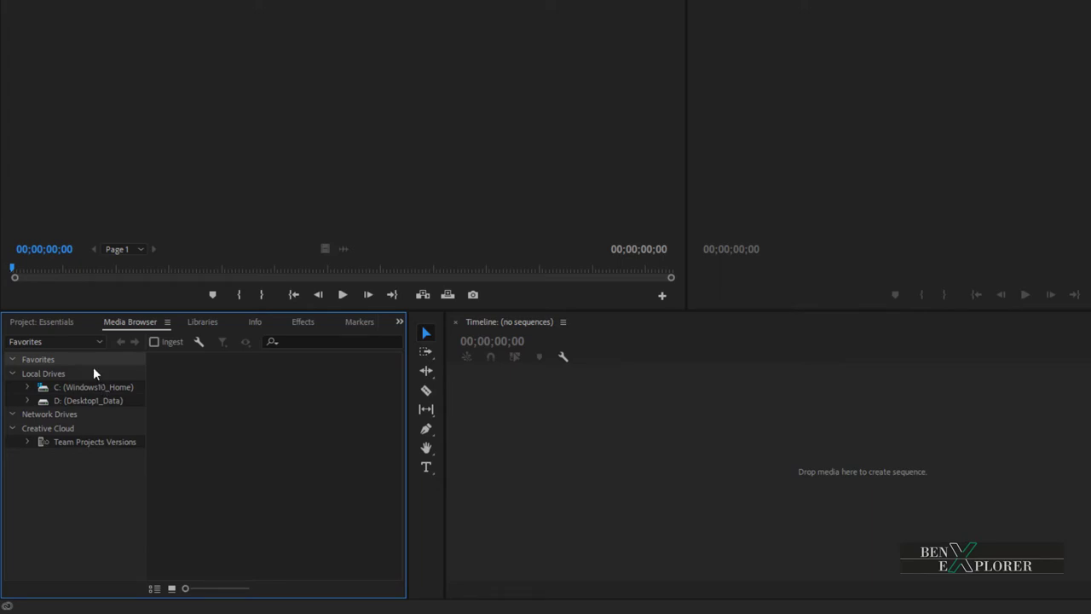
Expand C: > Users > user folder in the Media Browser and select Desktop.
left_click(28, 388)
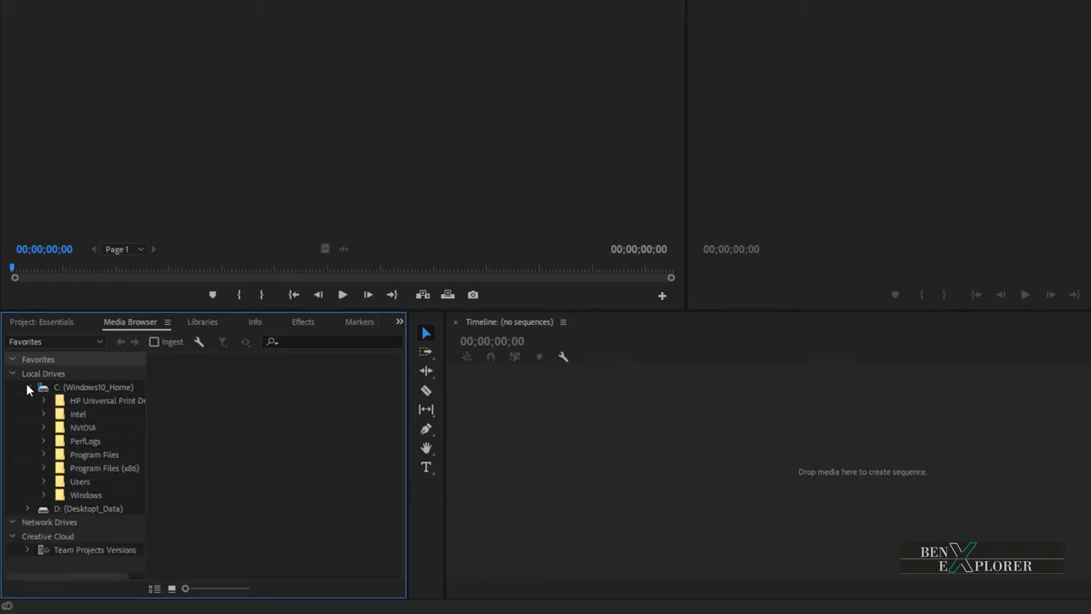
left_click(45, 483)
left_click(61, 495)
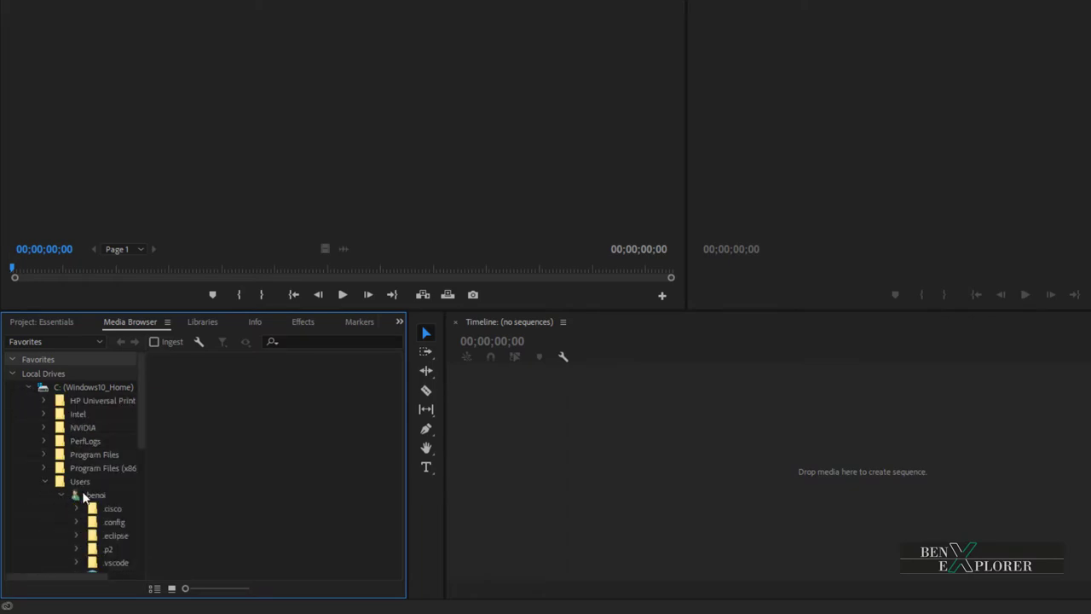
scroll(121, 499, "down", 2)
left_click(118, 510)
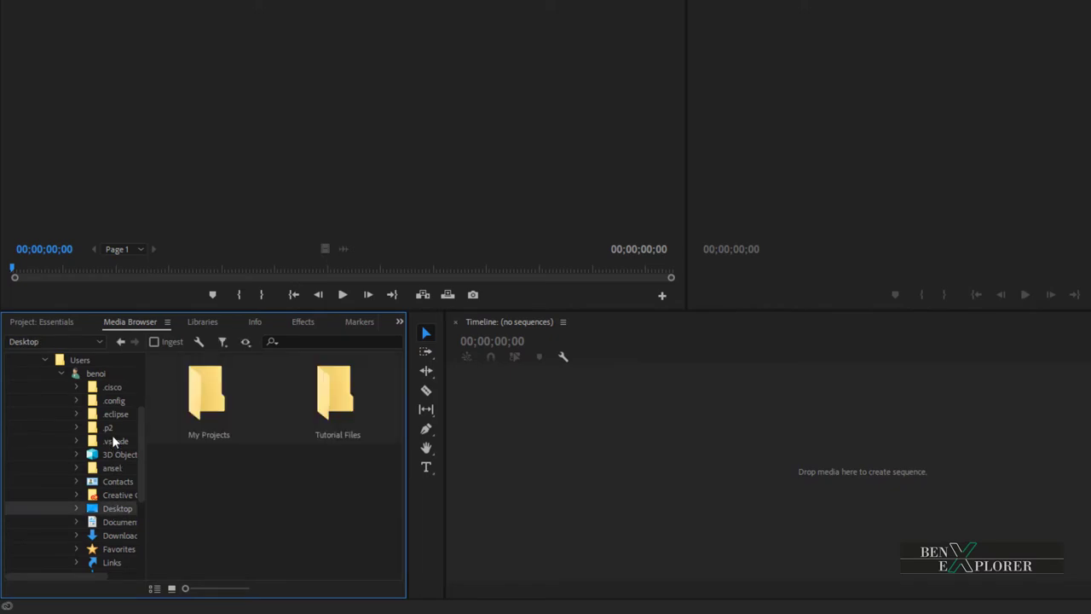
scroll(127, 431, "up", 3)
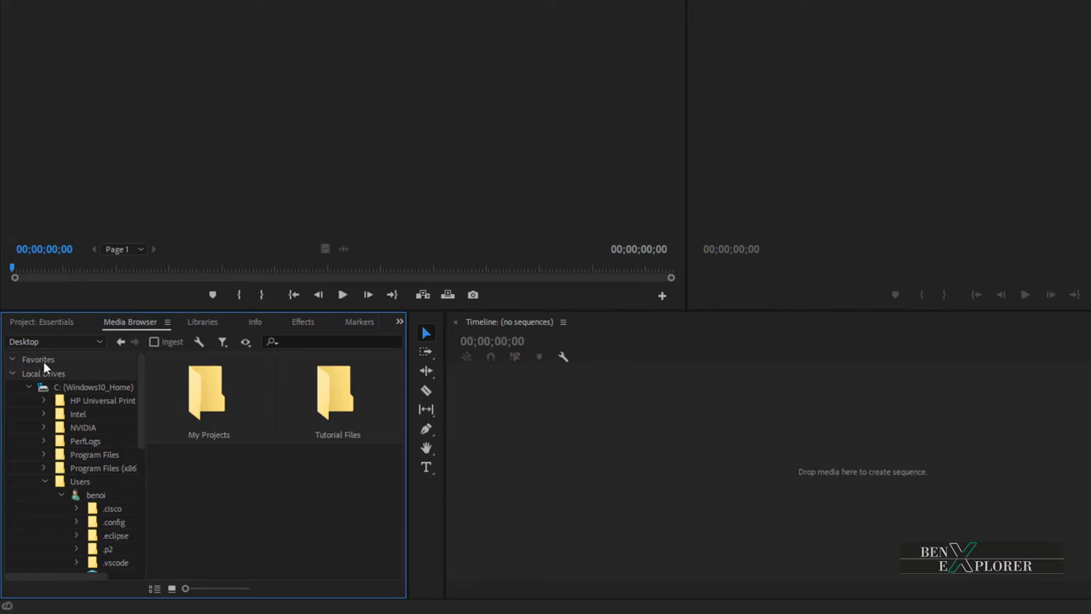
scroll(107, 439, "down", 2)
Add Desktop to the Media Browser Favorites and collapse the C: drive tree.
right_click(104, 551)
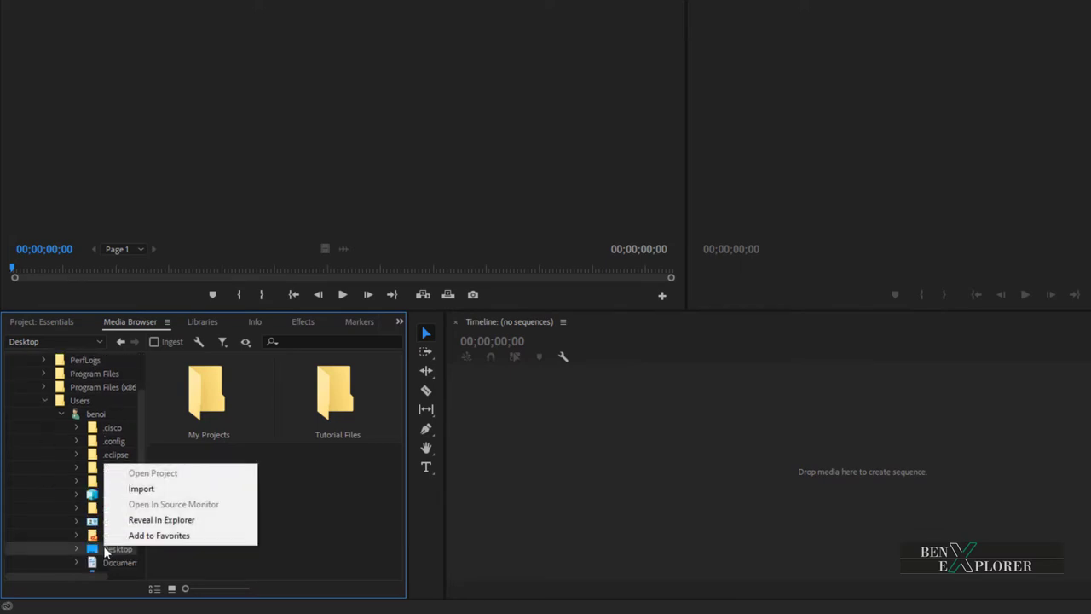
left_click(149, 535)
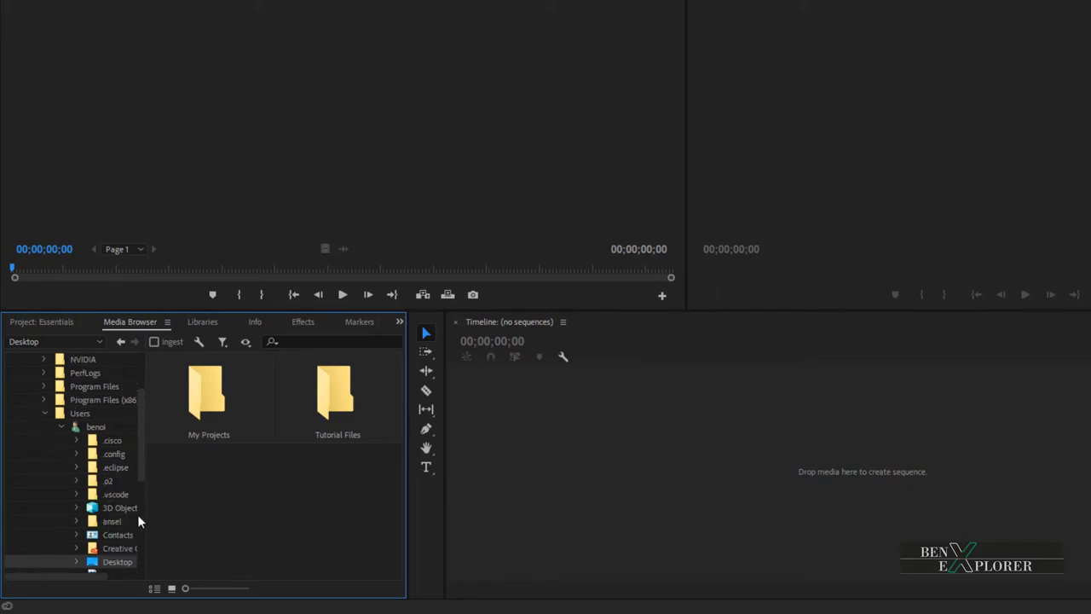
left_click(47, 413)
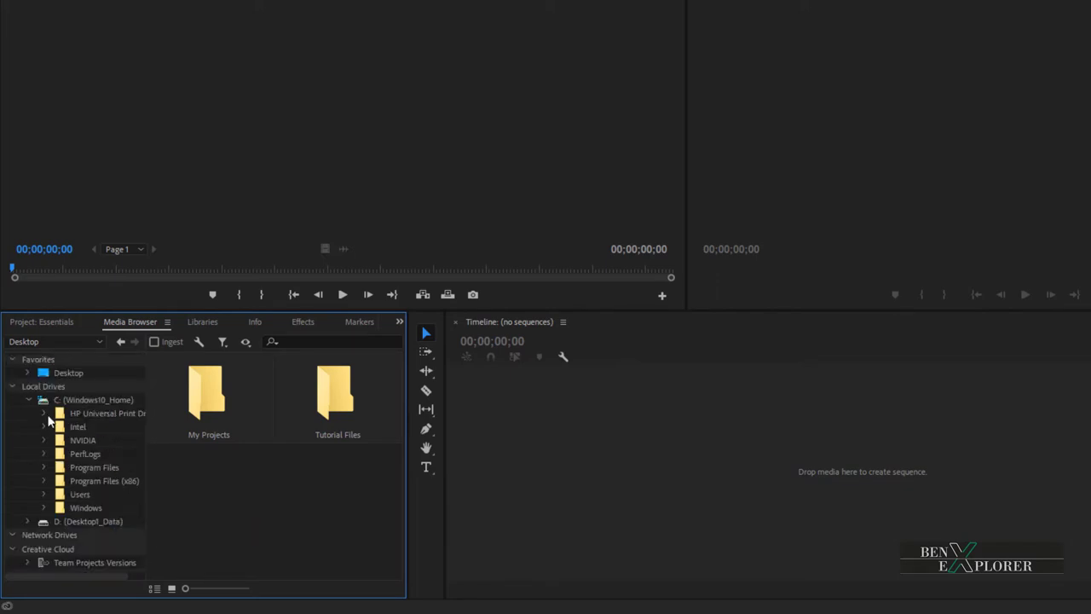
left_click(30, 401)
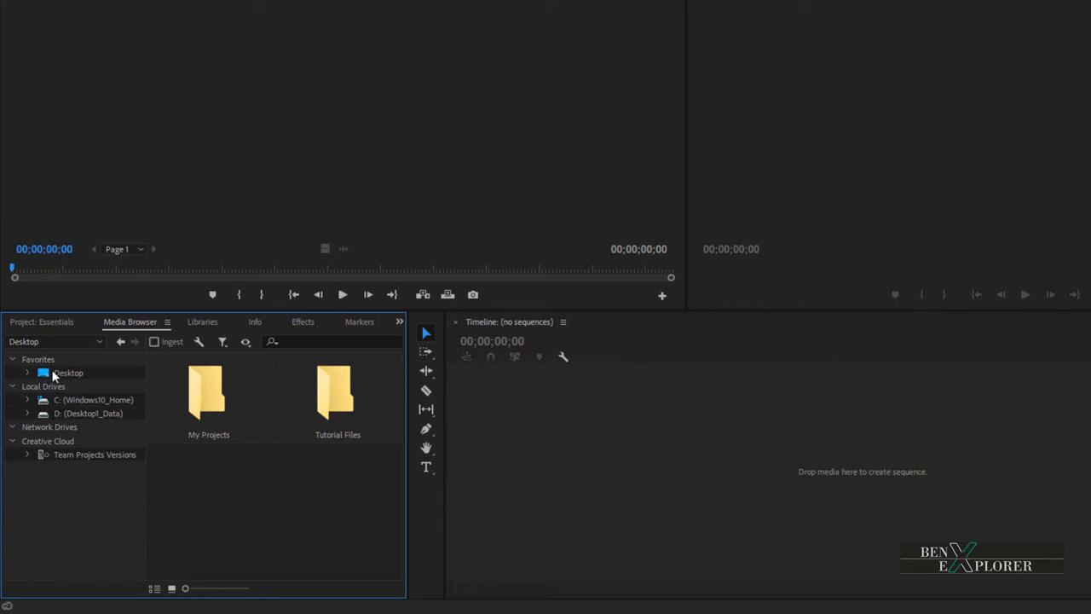
Open Tutorial Files > Video in the Media Browser to show its clip thumbnails.
double_click(338, 413)
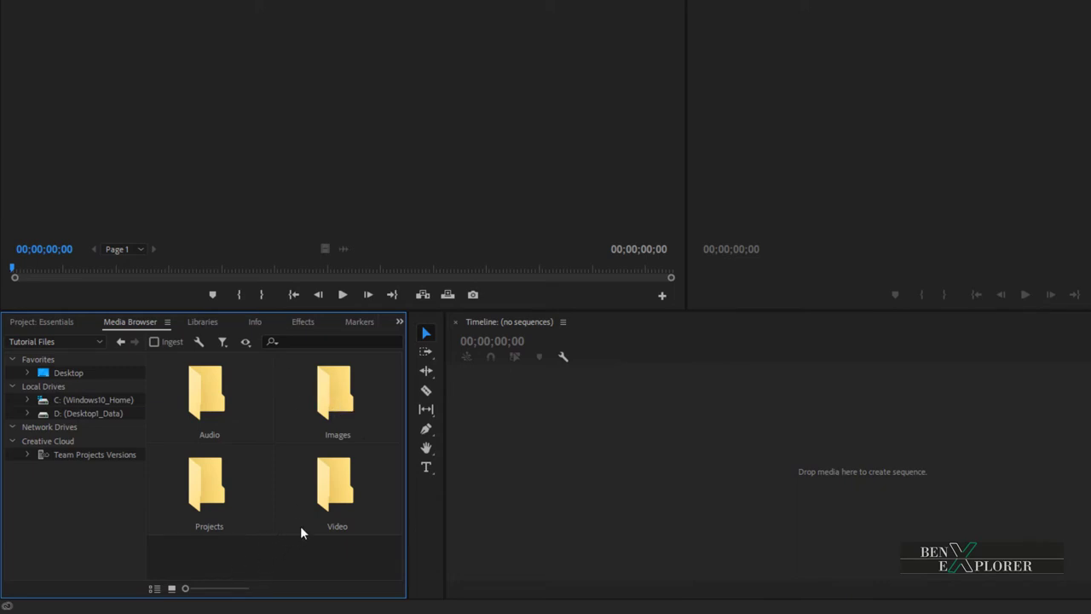
double_click(335, 481)
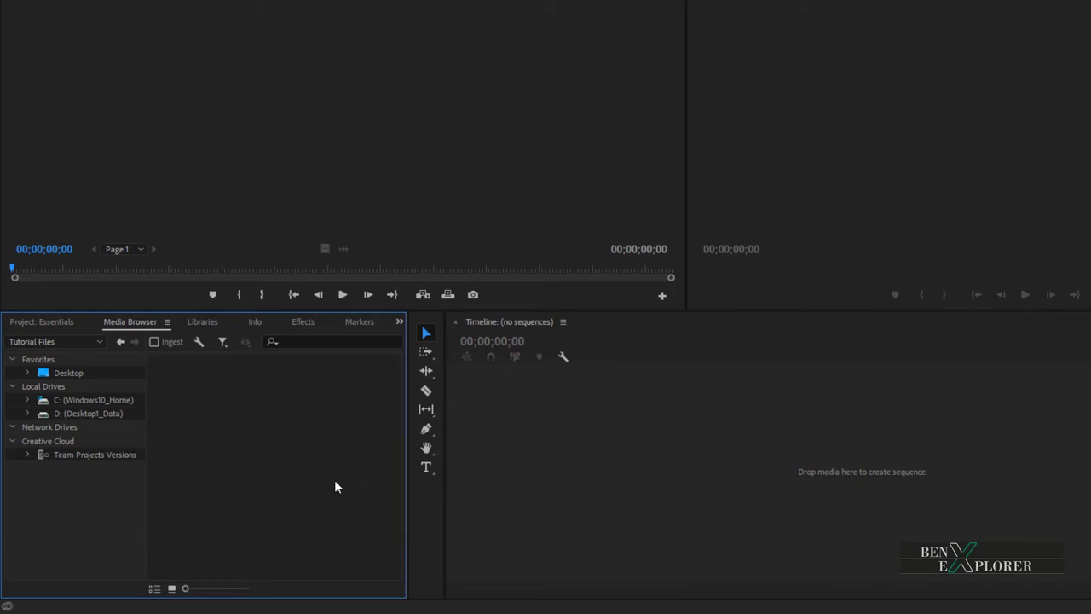
left_click_drag(399, 400, 397, 363)
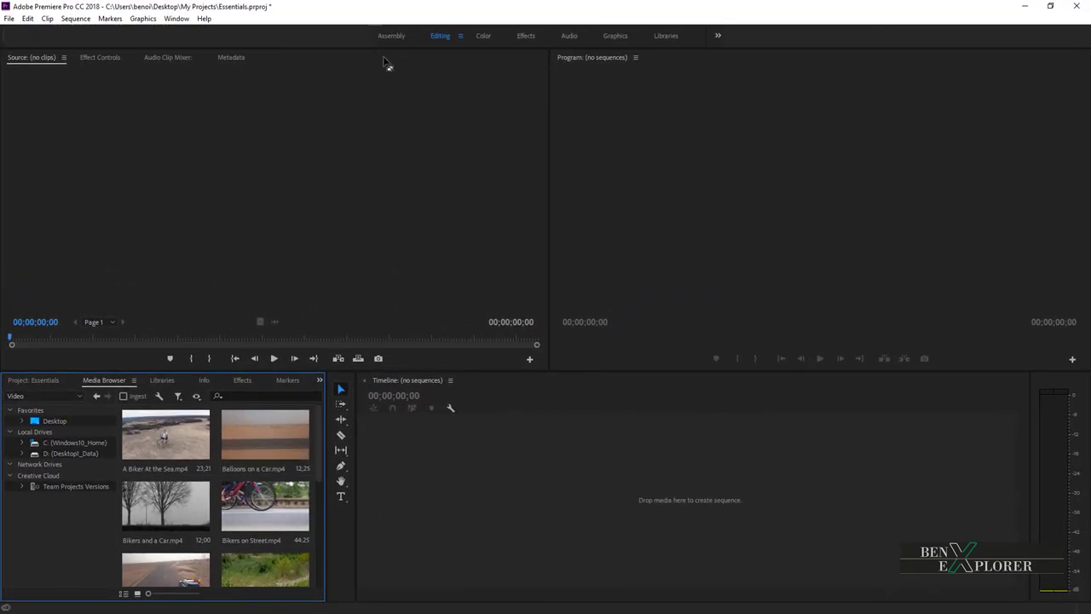
Reset the Editing workspace and confirm with Yes in the Confirm Workspace Reset dialog.
double_click(441, 35)
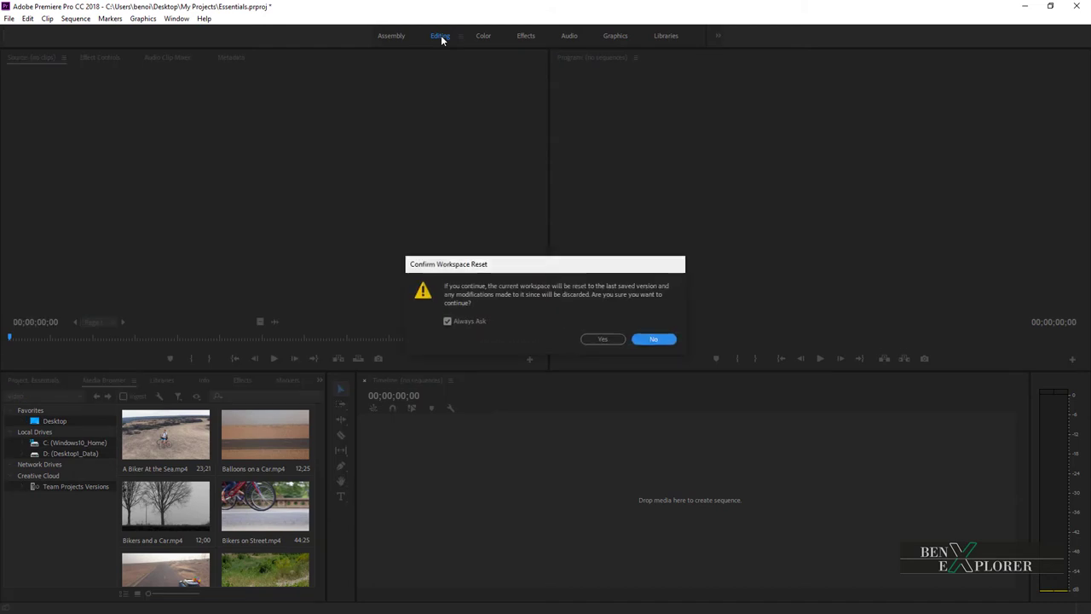
left_click(602, 339)
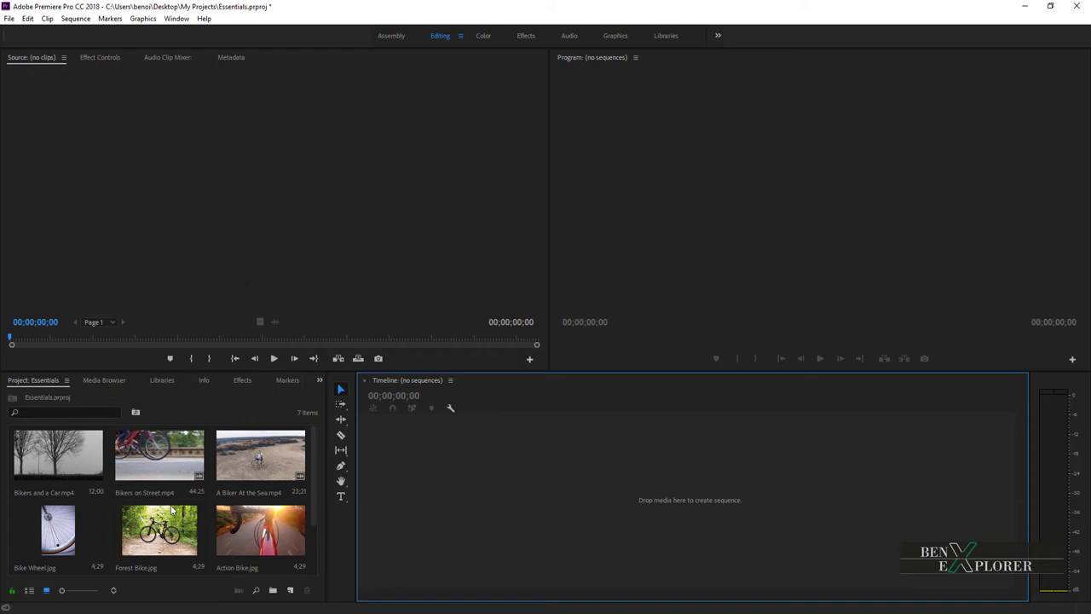
left_click(65, 381)
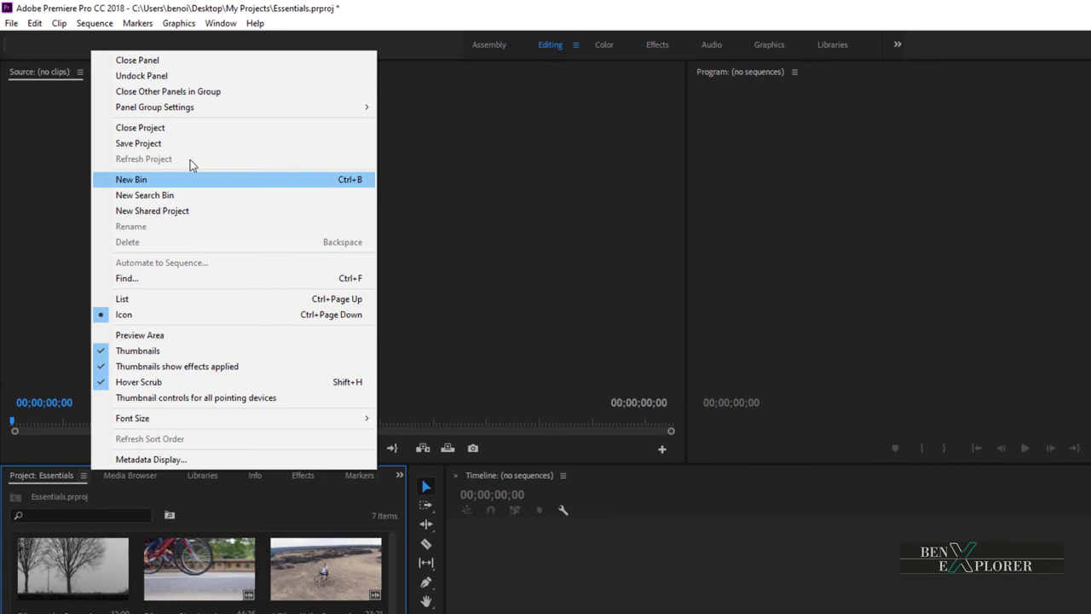
mouse_move(190, 109)
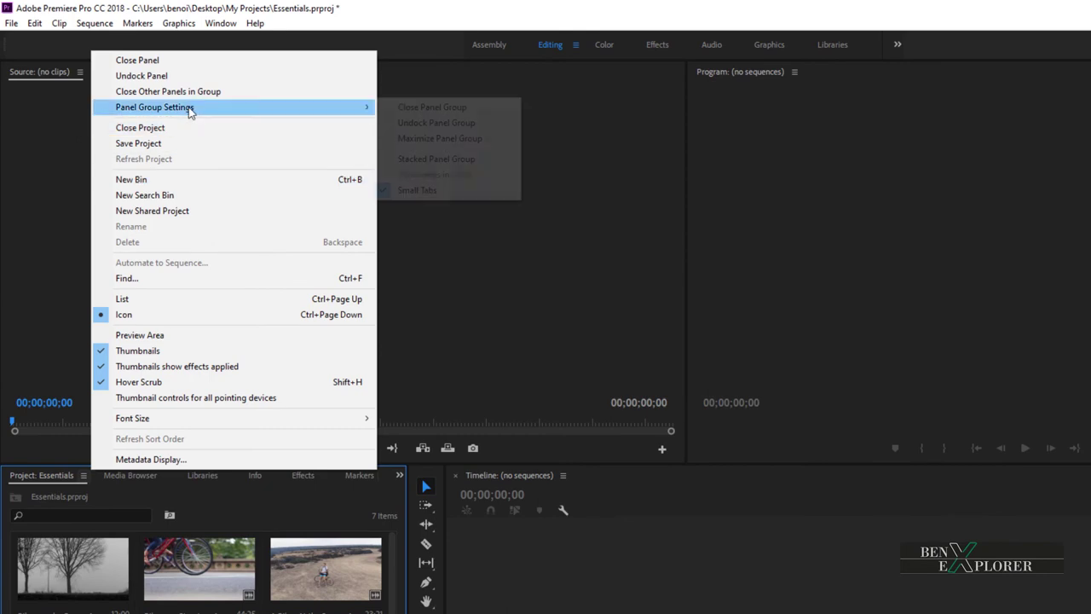
left_click(427, 138)
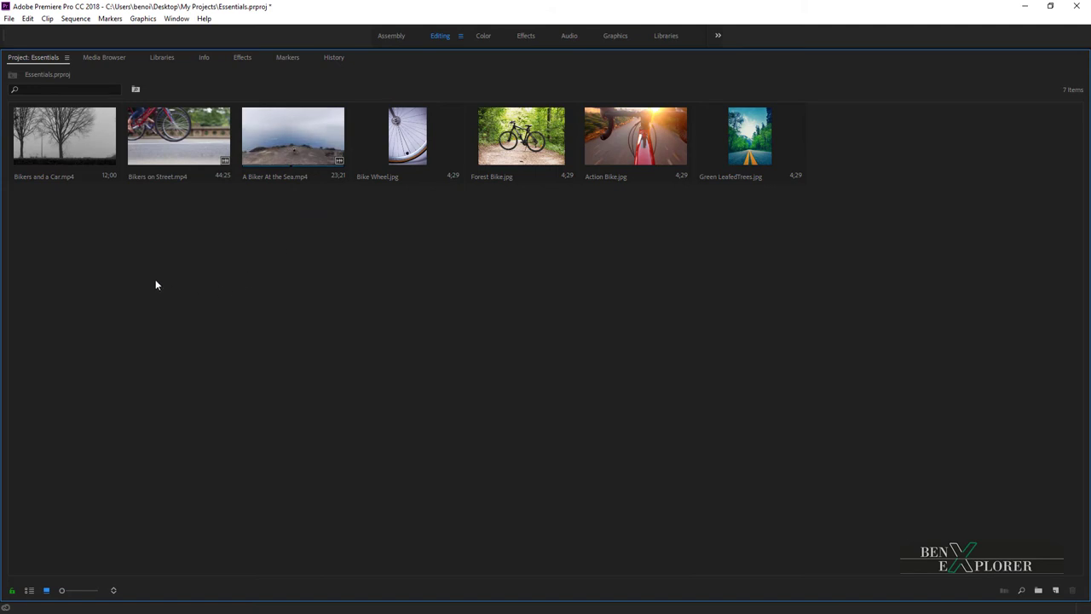
left_click(66, 58)
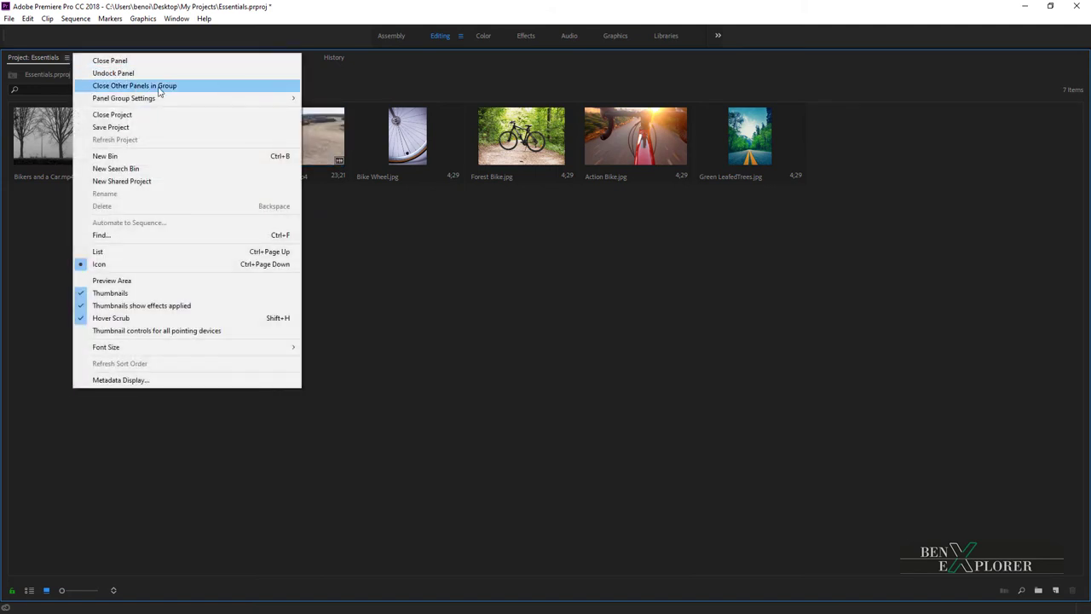
mouse_move(278, 102)
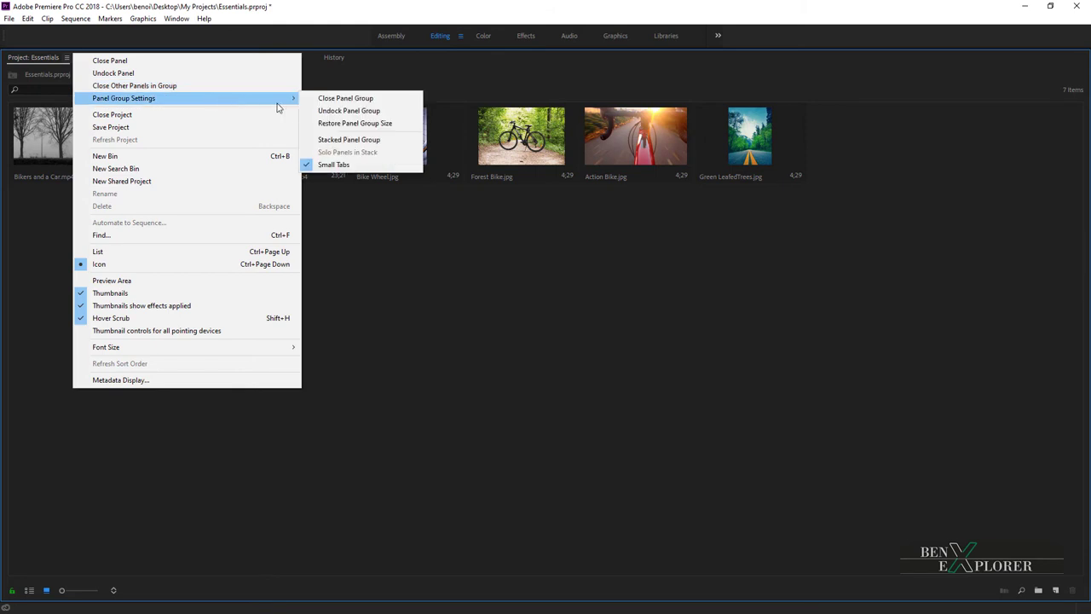
left_click(344, 126)
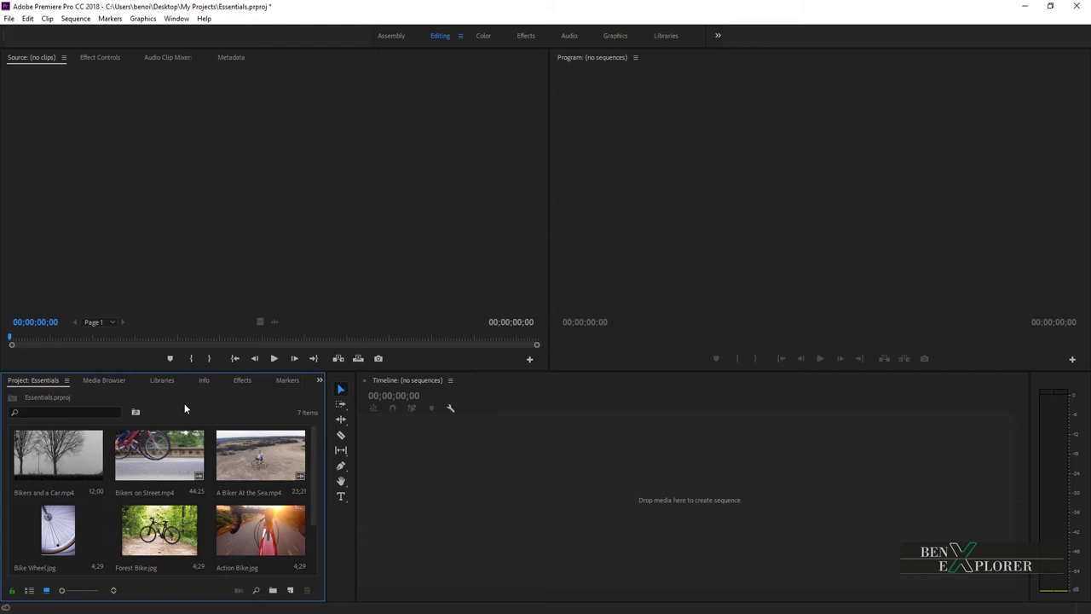
key("grave")
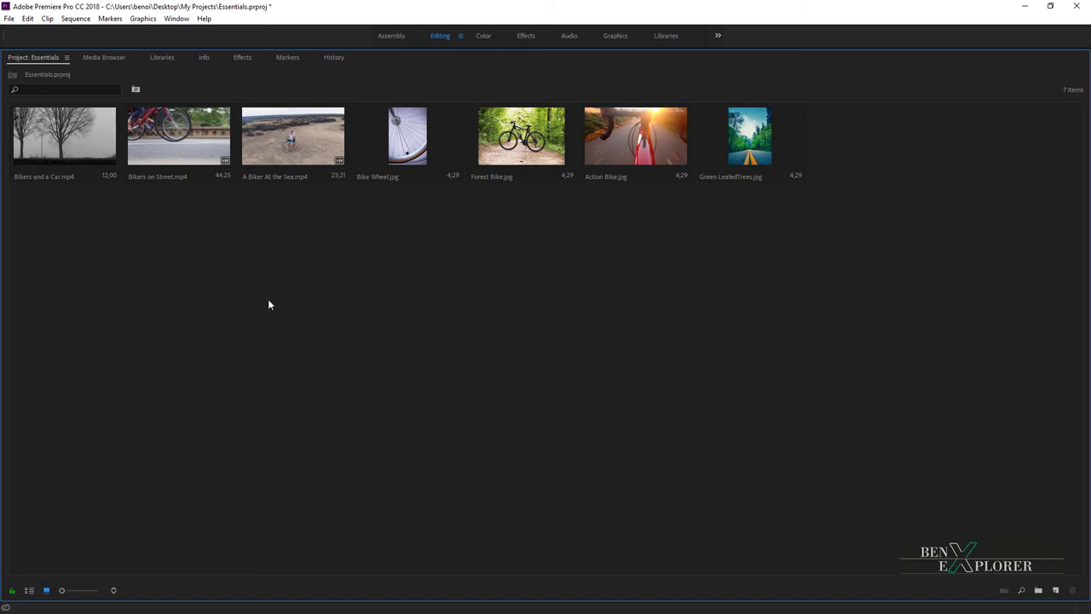
key("grave")
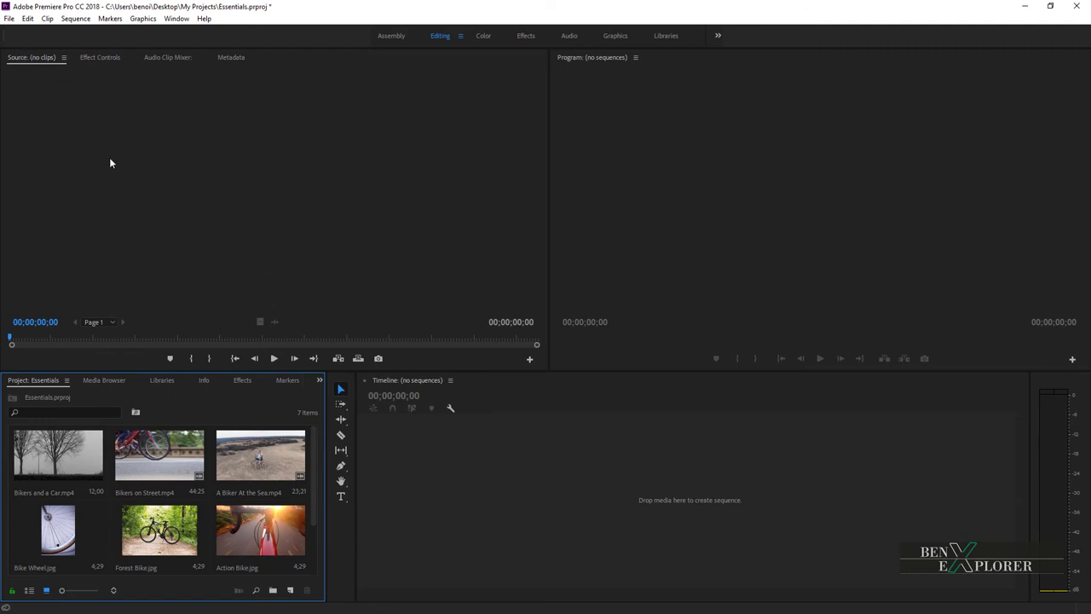
key("grave")
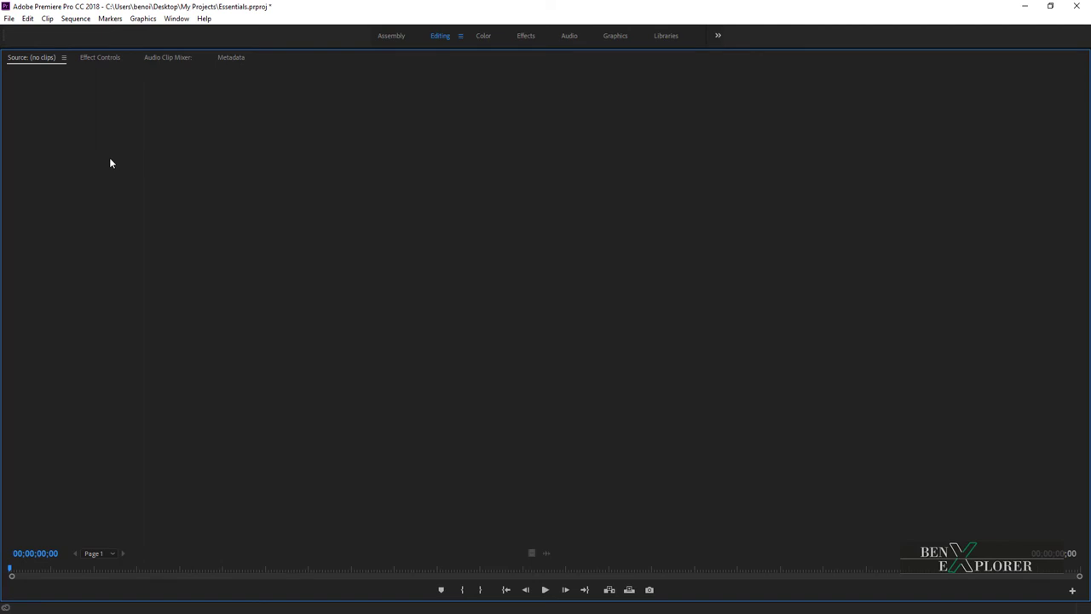
key("grave")
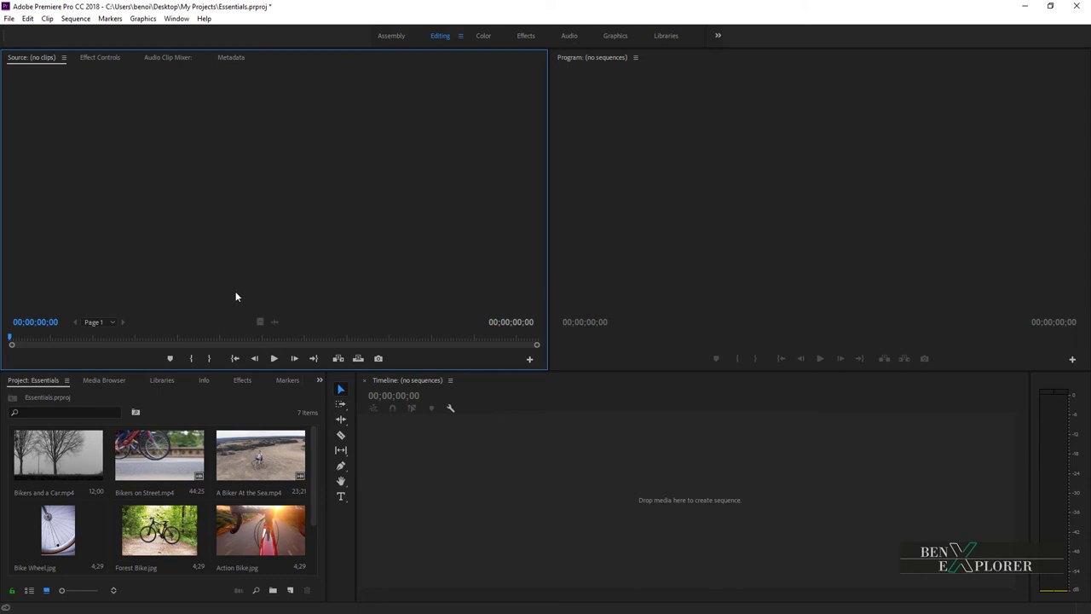
In the Media Browser, go from Desktop under Favorites into Tutorial Files > Video to show its eleven clips.
left_click(94, 380)
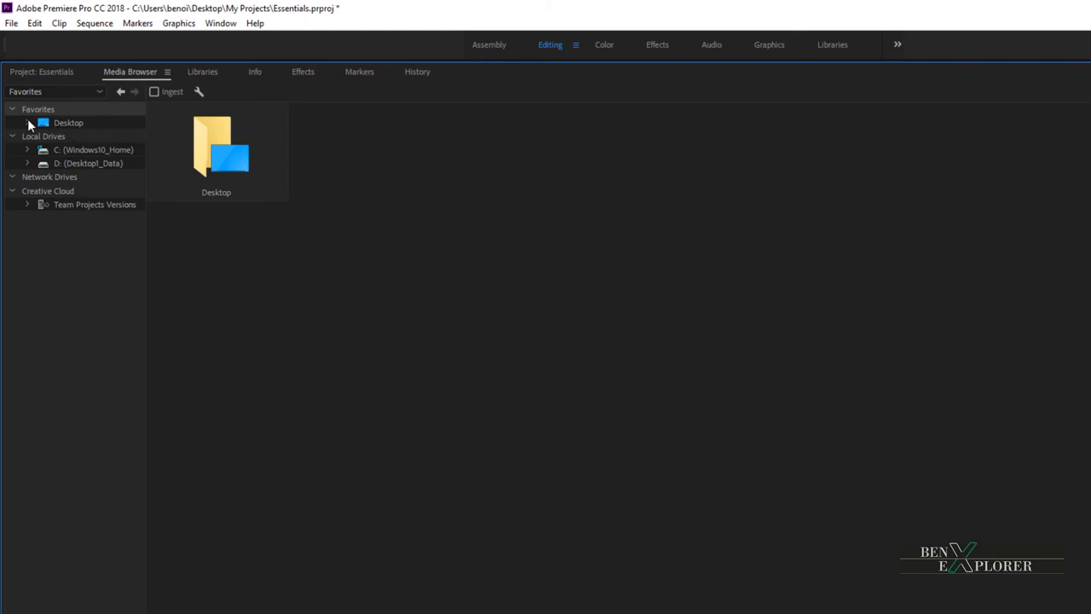
left_click(65, 118)
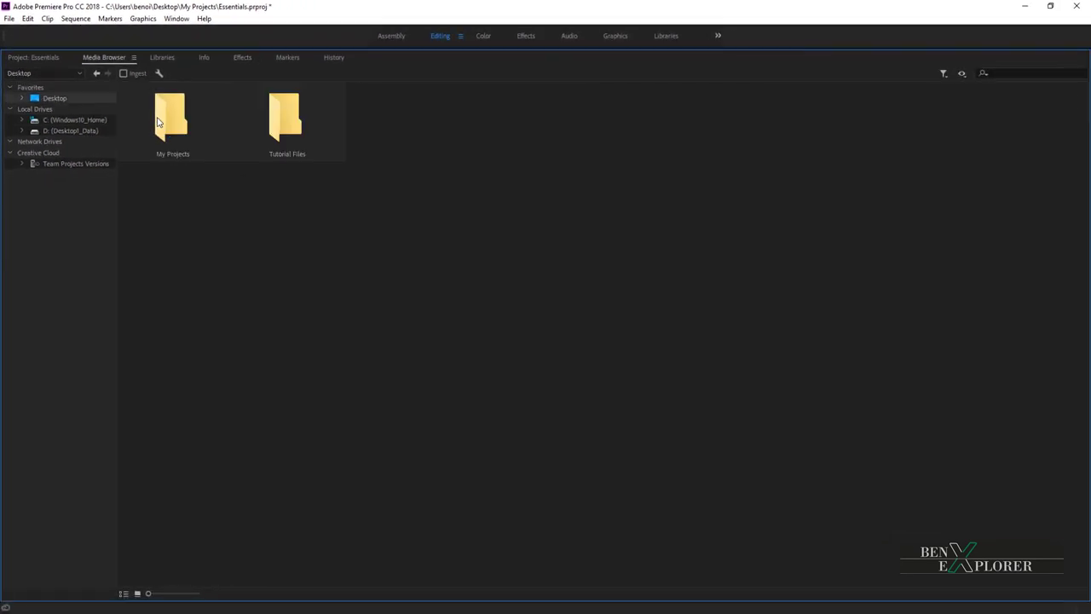
double_click(293, 137)
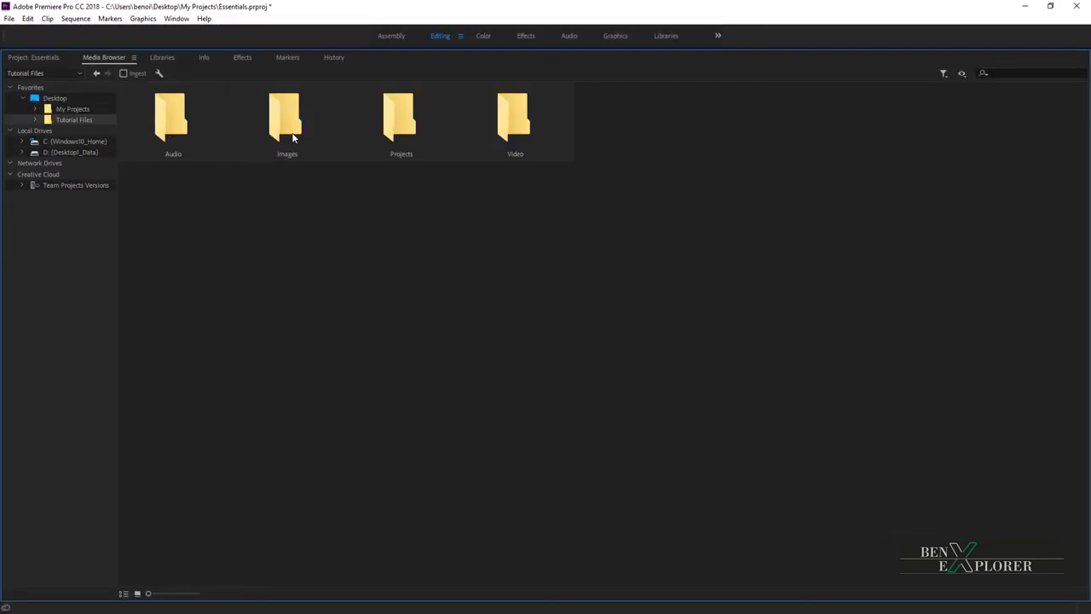
double_click(509, 128)
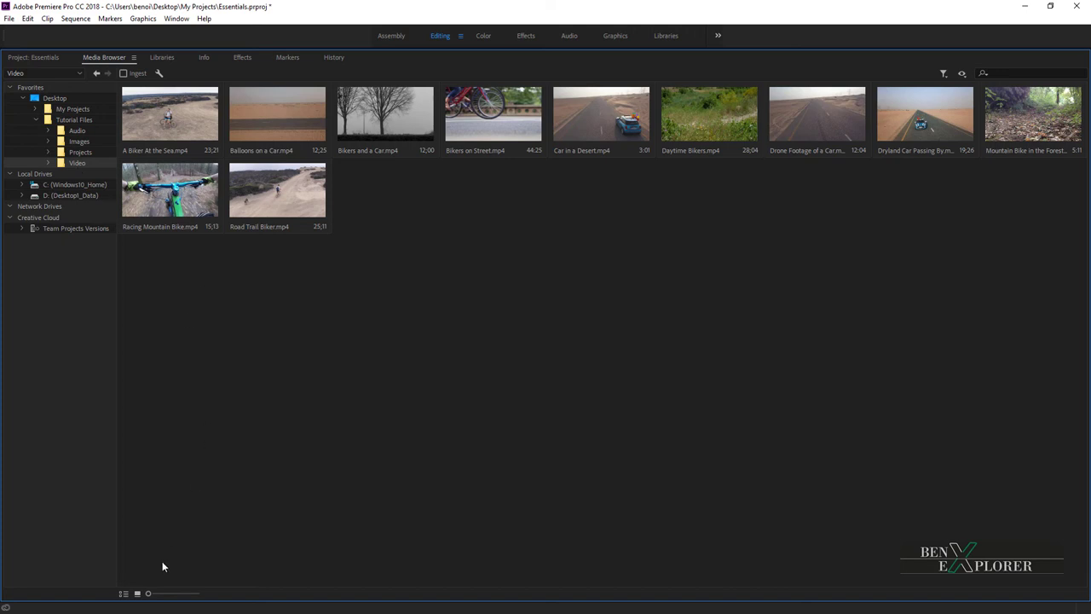
Compare List and Thumbnail views, then resize the clip thumbnails to seven per row.
left_click(124, 593)
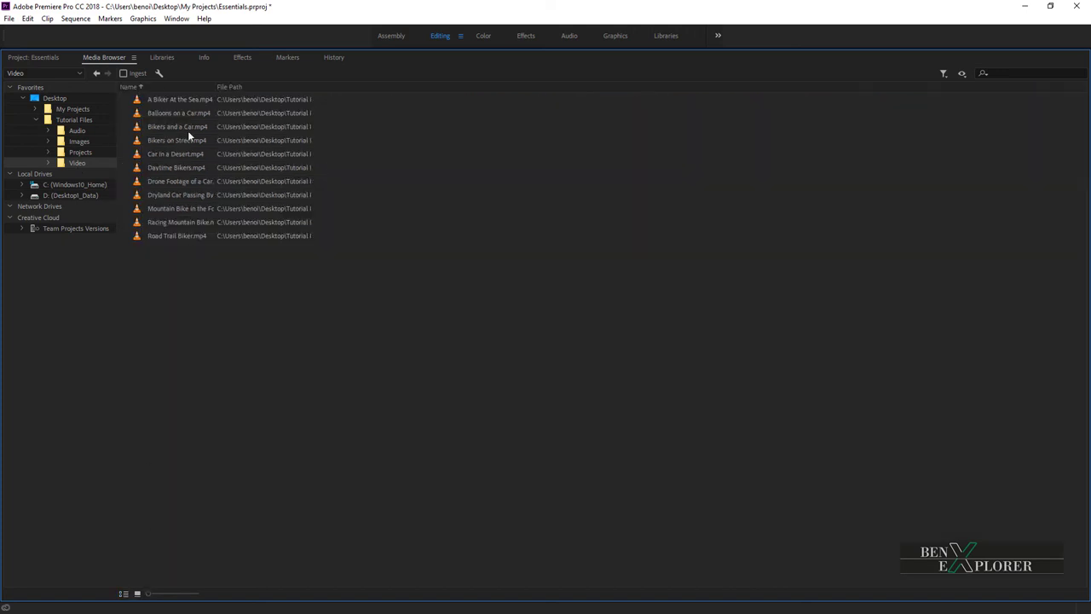
left_click(137, 593)
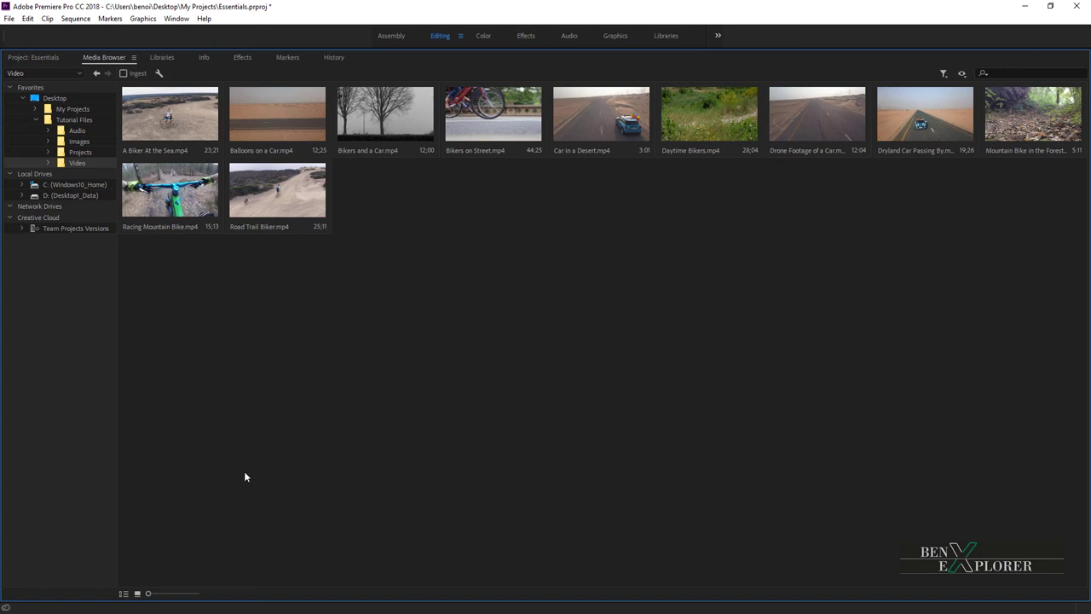
left_click(196, 593)
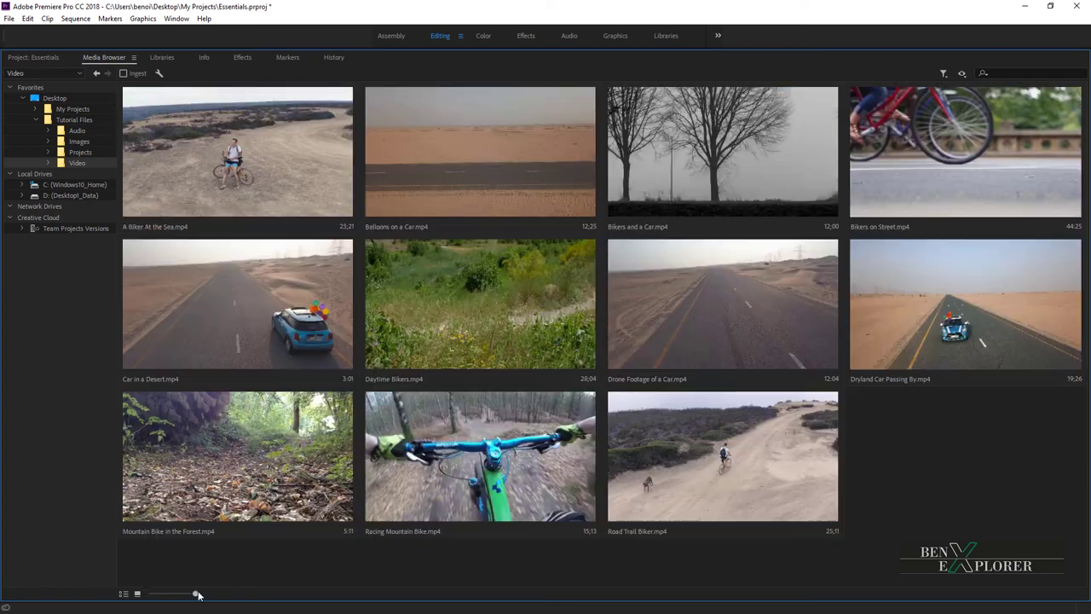
left_click_drag(198, 593, 155, 595)
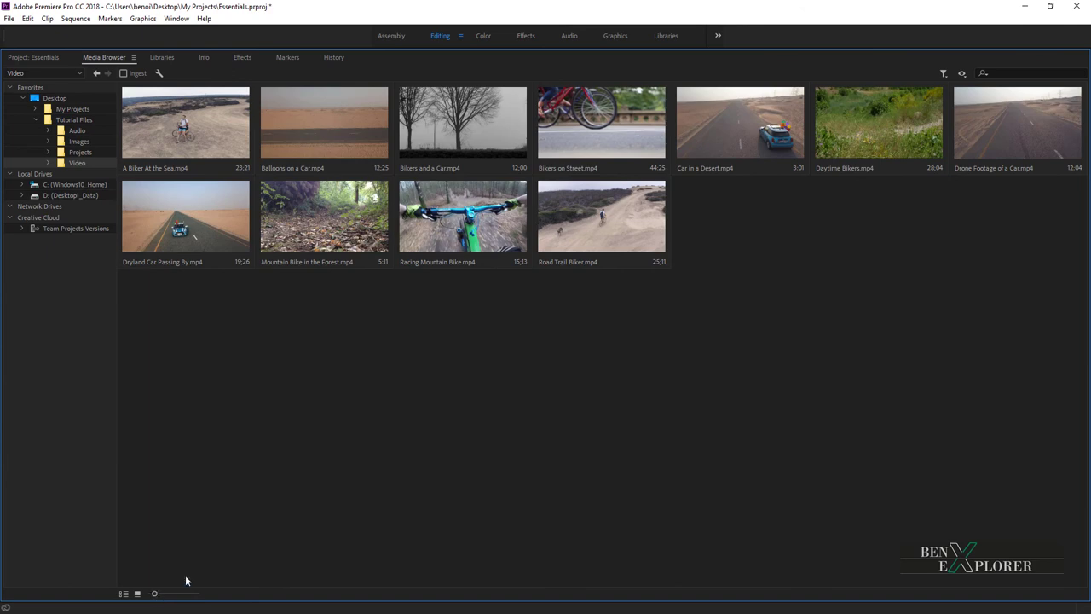
left_click(124, 593)
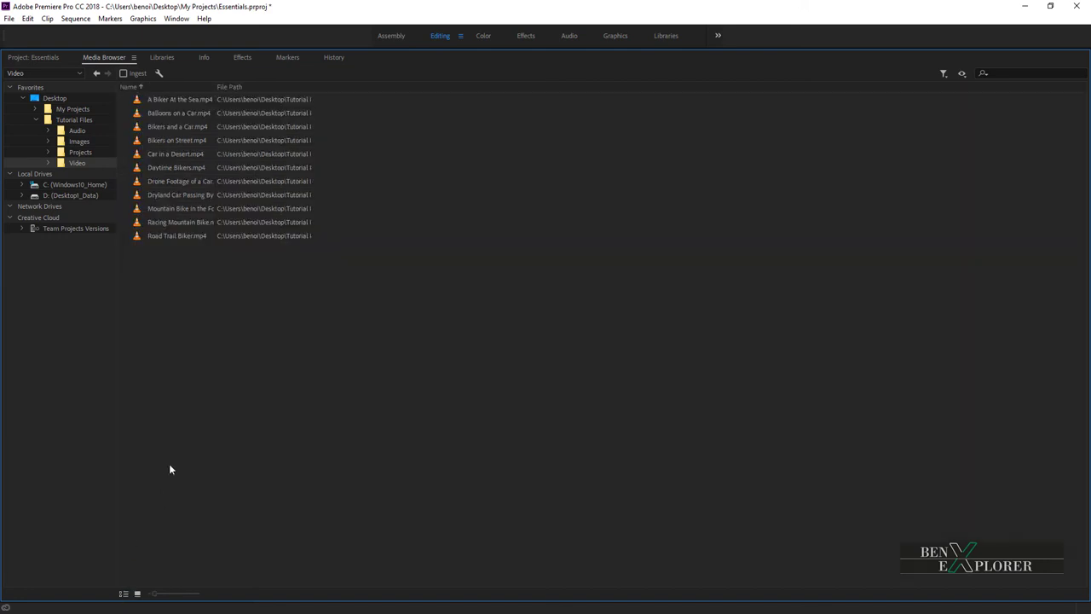
left_click(138, 594)
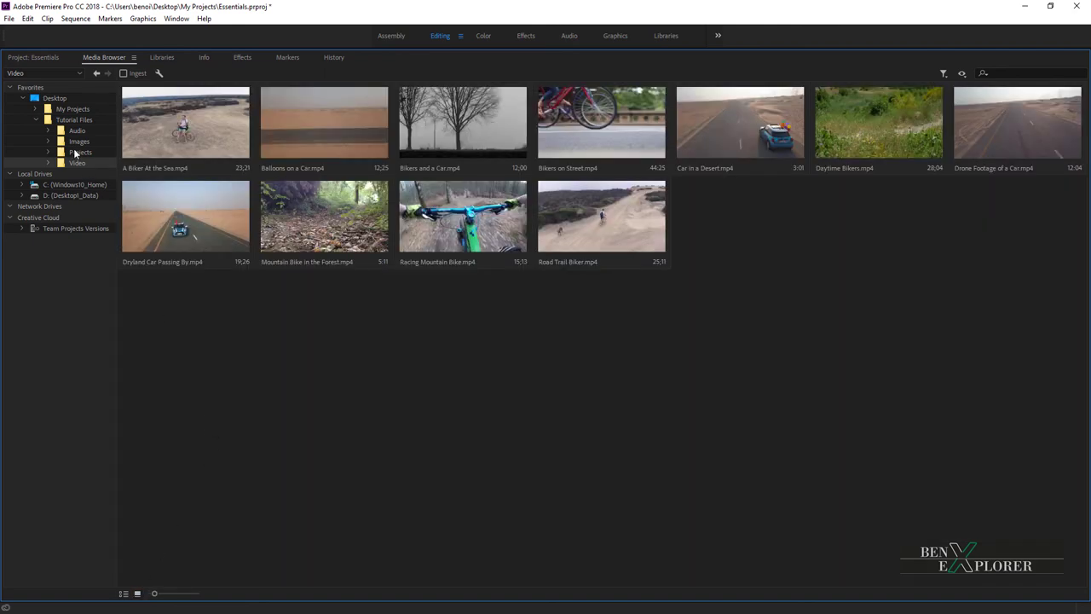
Select Clover_3.mp3 and Lost_Time.mp3 in the Audio folder and import them via the right-click menu.
left_click(73, 132)
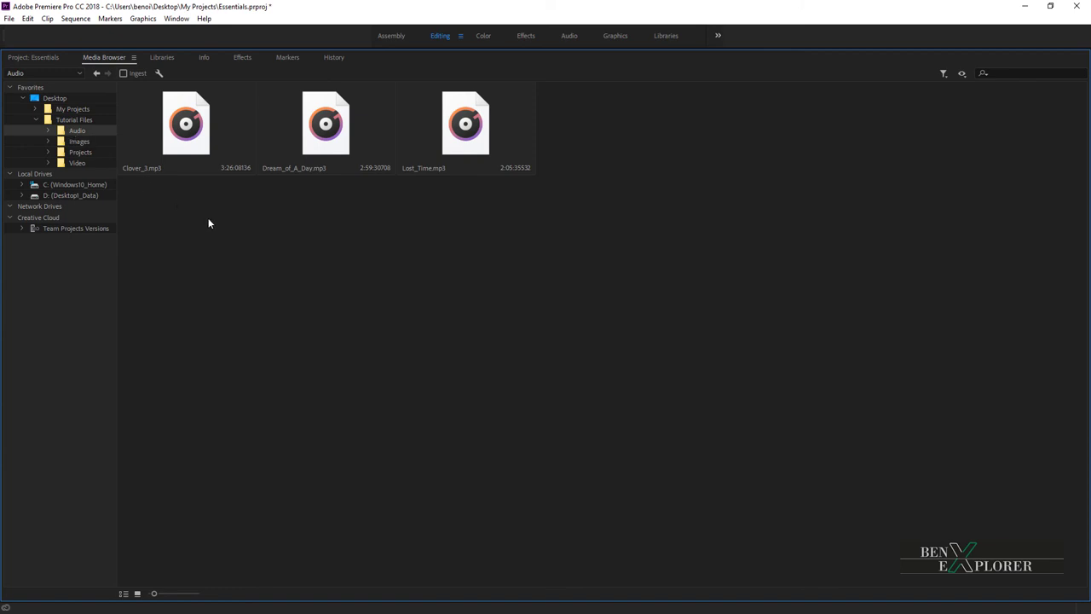
left_click(186, 145)
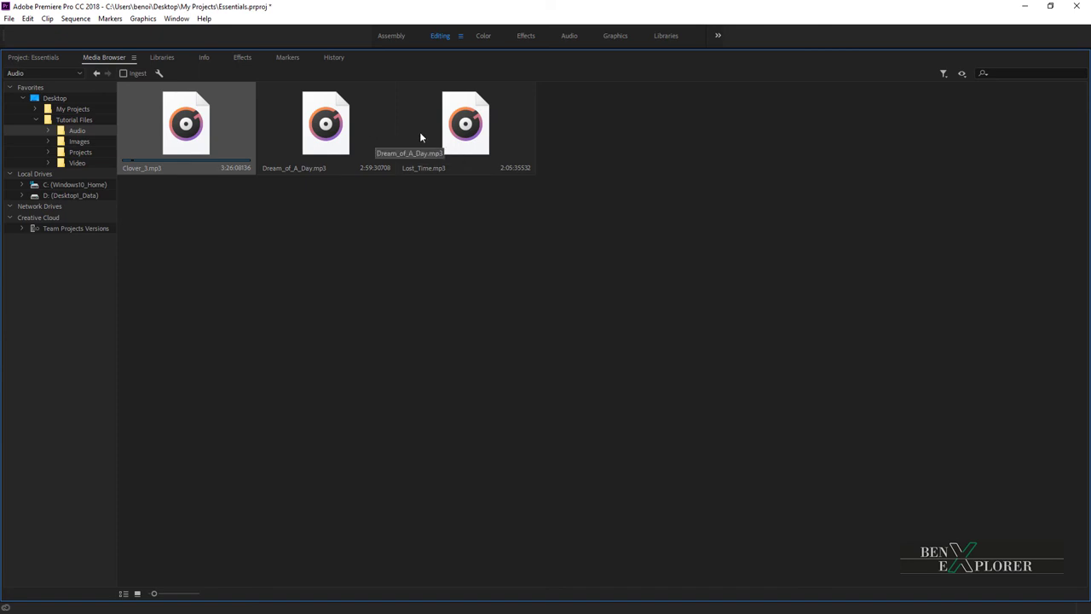
left_click(450, 135)
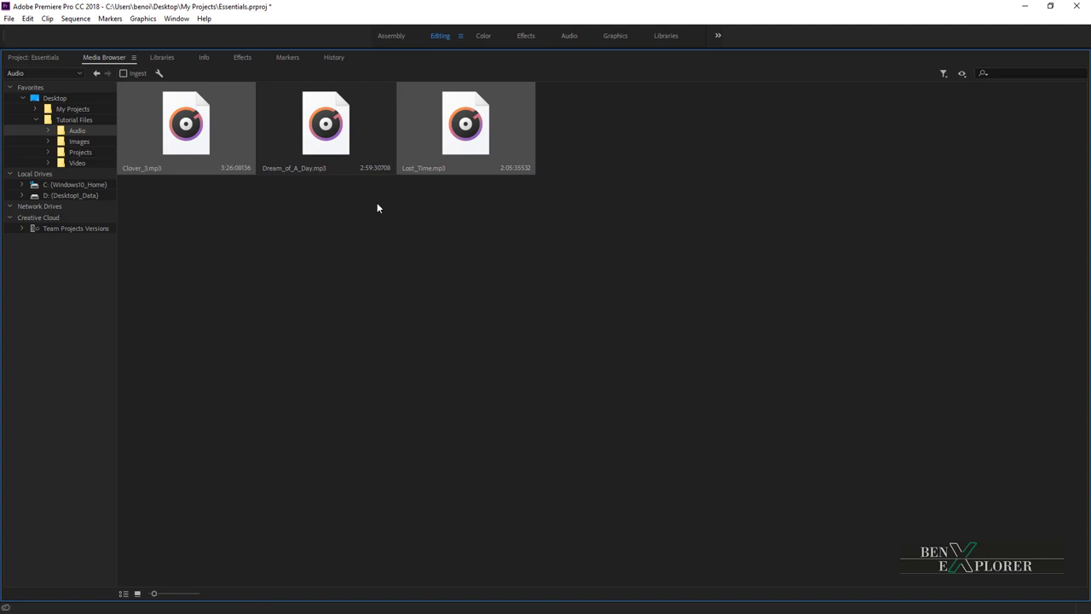
right_click(464, 129)
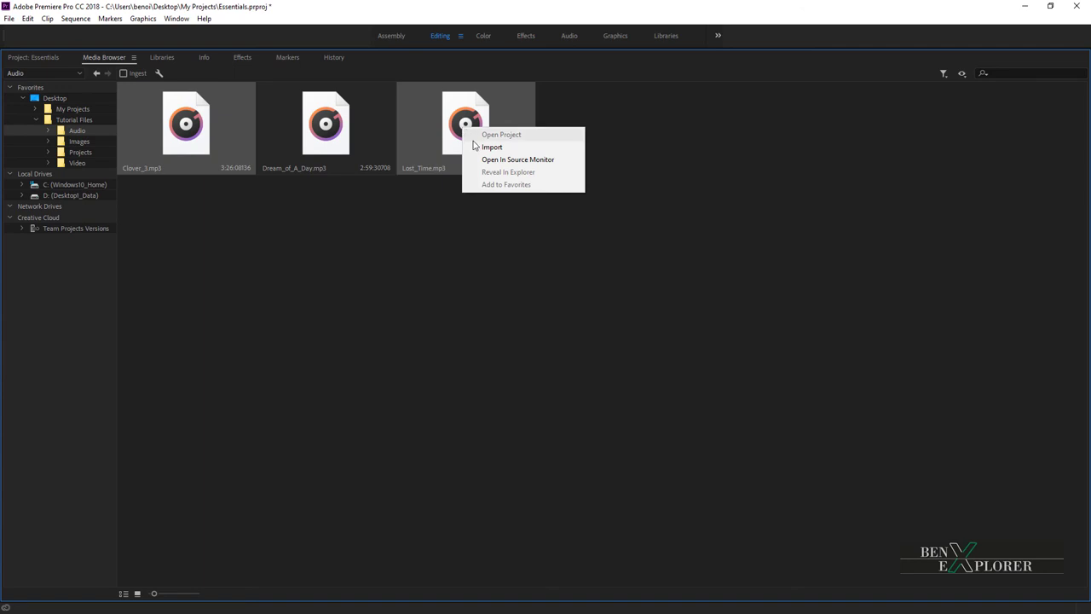
left_click(479, 147)
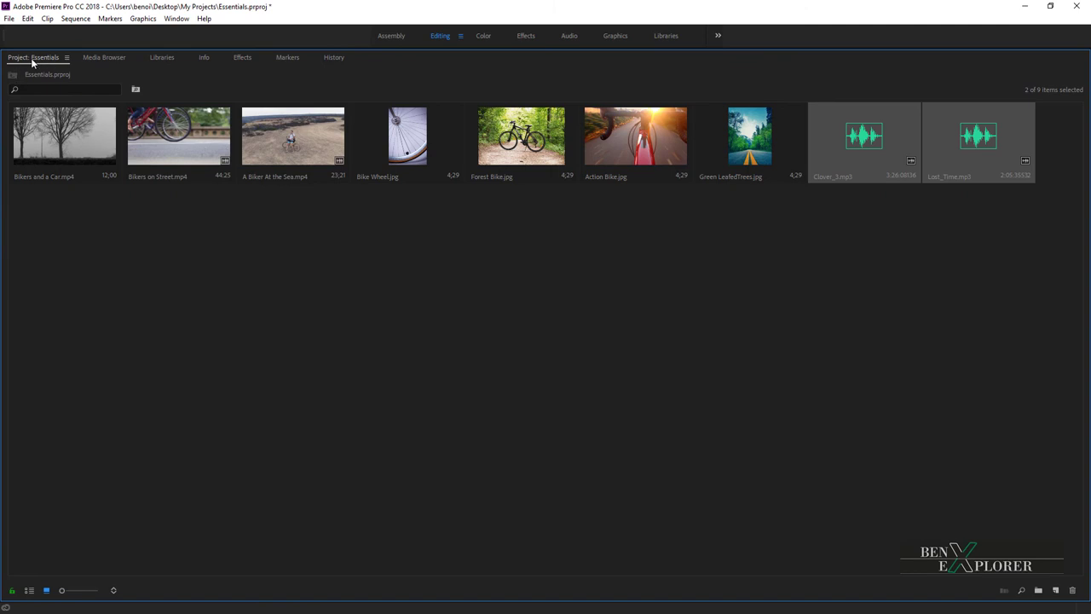
Restore the maximized Project panel to its normal size with the ` key.
key("grave")
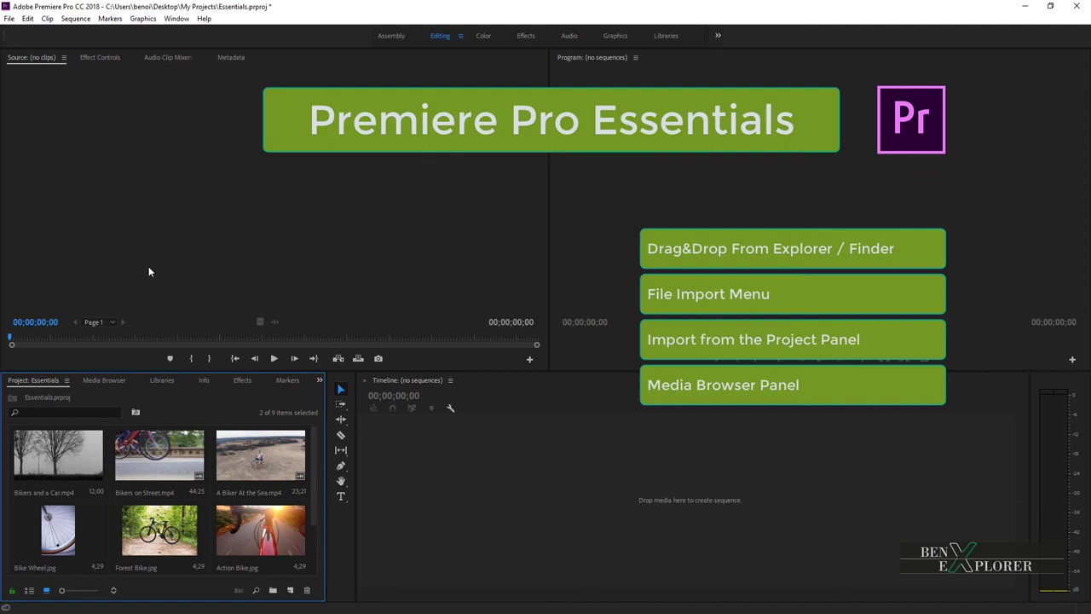
left_click(9, 18)
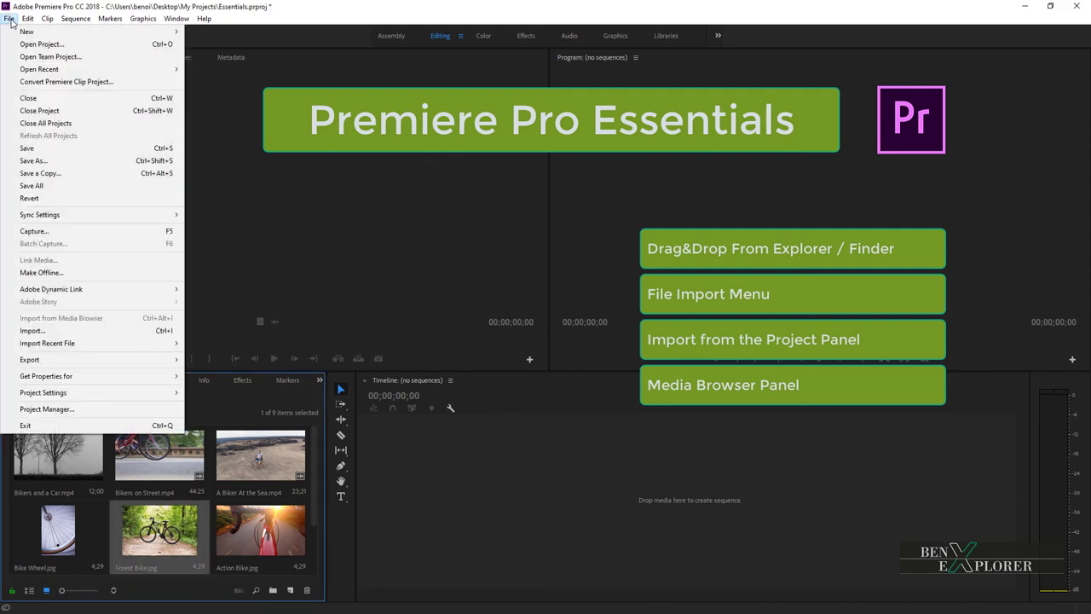
left_click(49, 330)
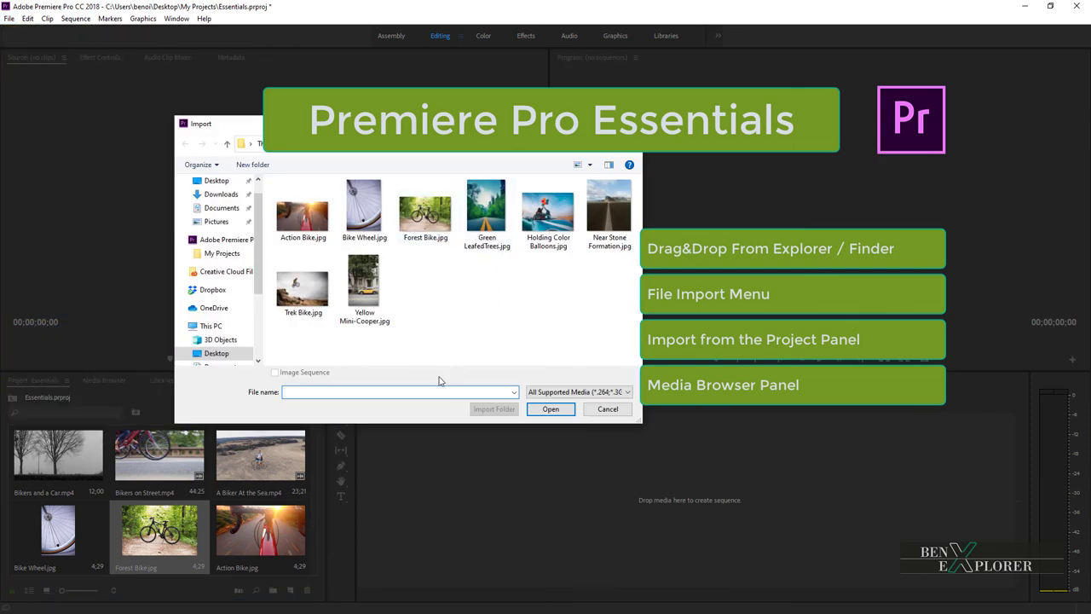
left_click(587, 410)
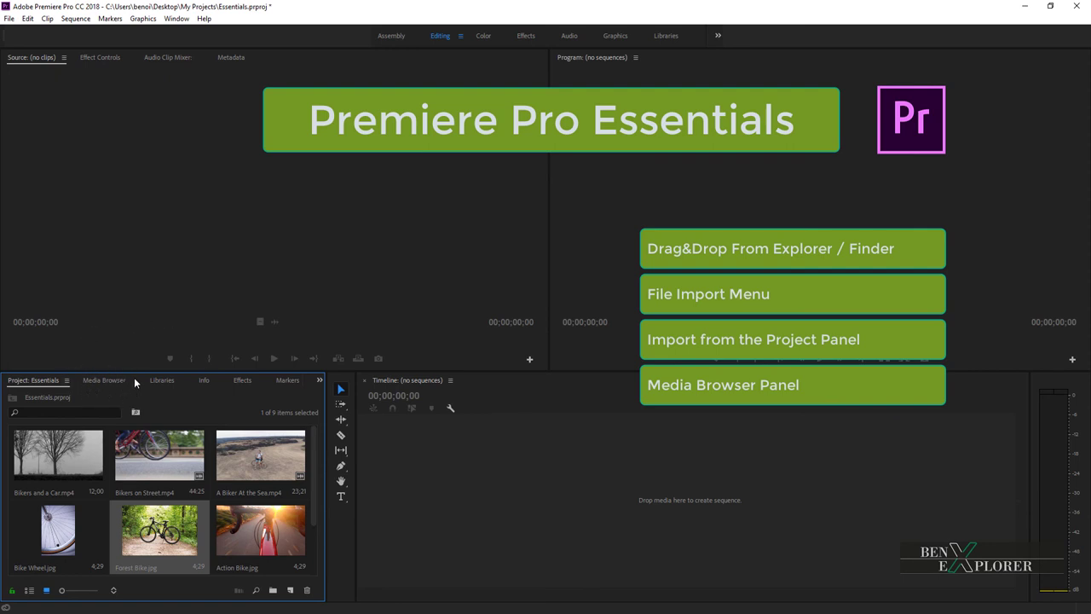
left_click(93, 380)
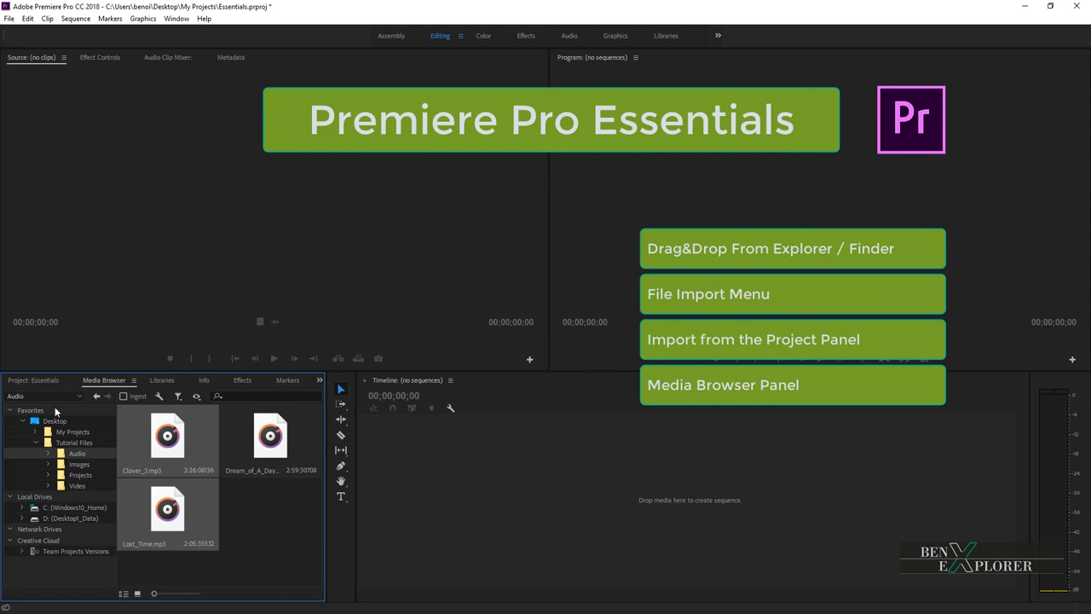
left_click(39, 380)
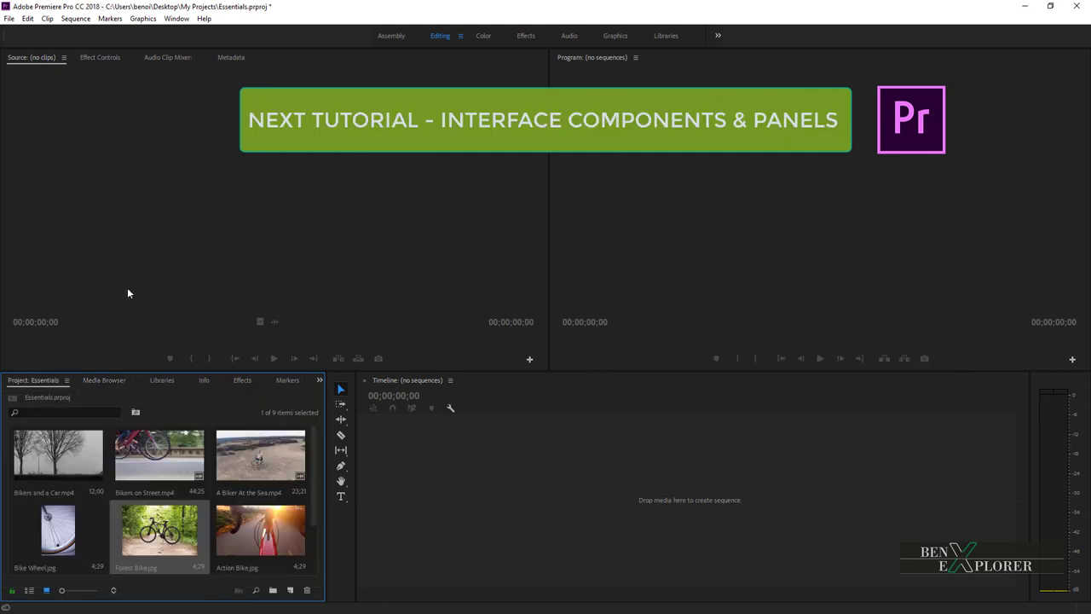